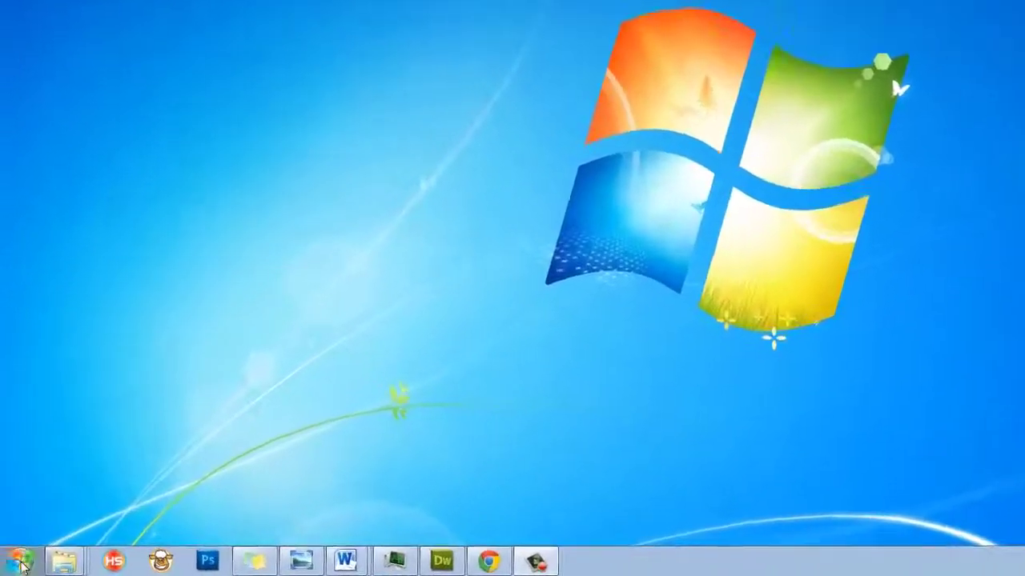
- Search 'after' from the Windows 7 Start menu and launch Adobe After Effects CS5
{"action": "key", "text": "super"}
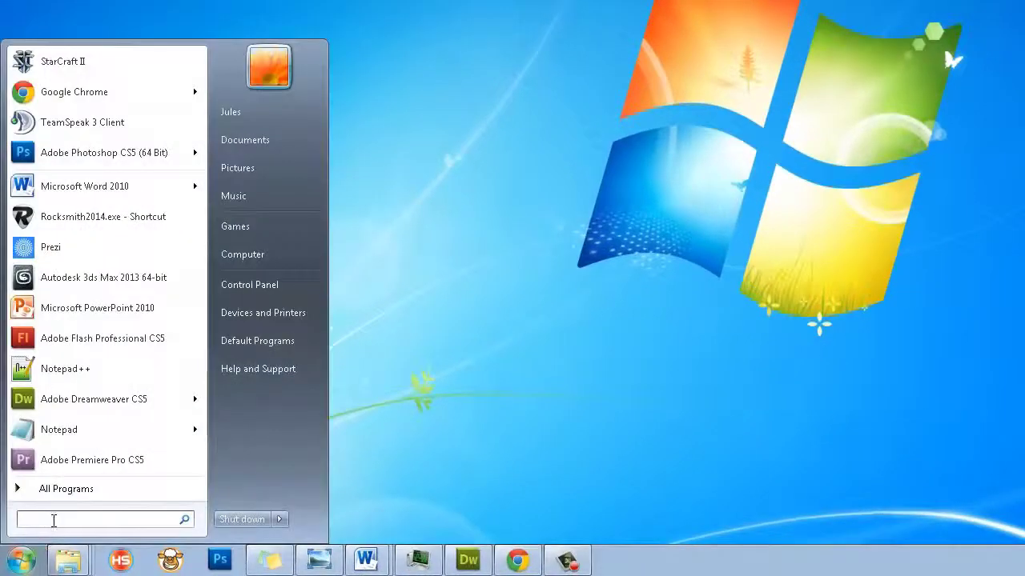
{"action": "type", "text": "after"}
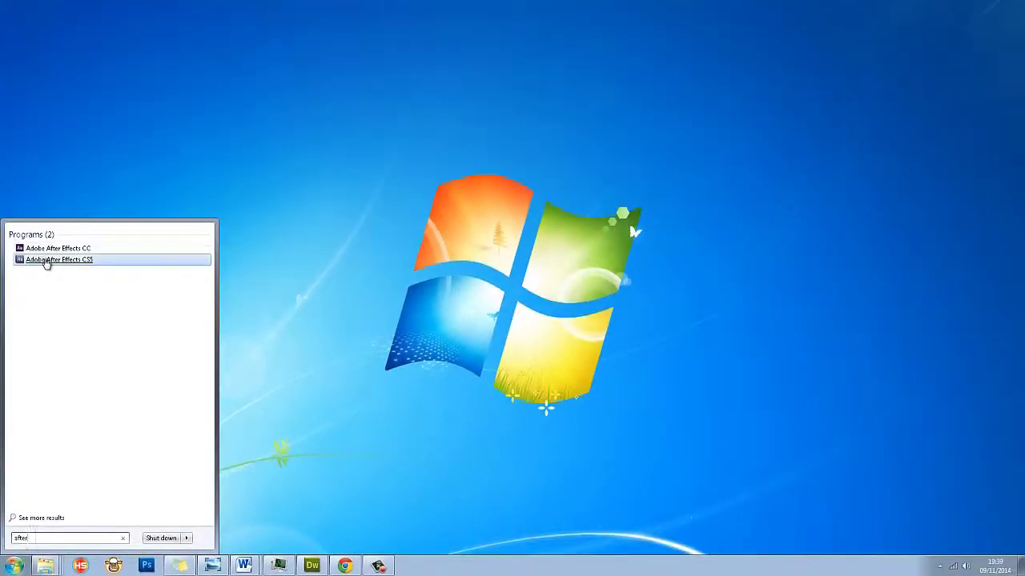
{"action": "left_click", "coordinate": [46, 260]}
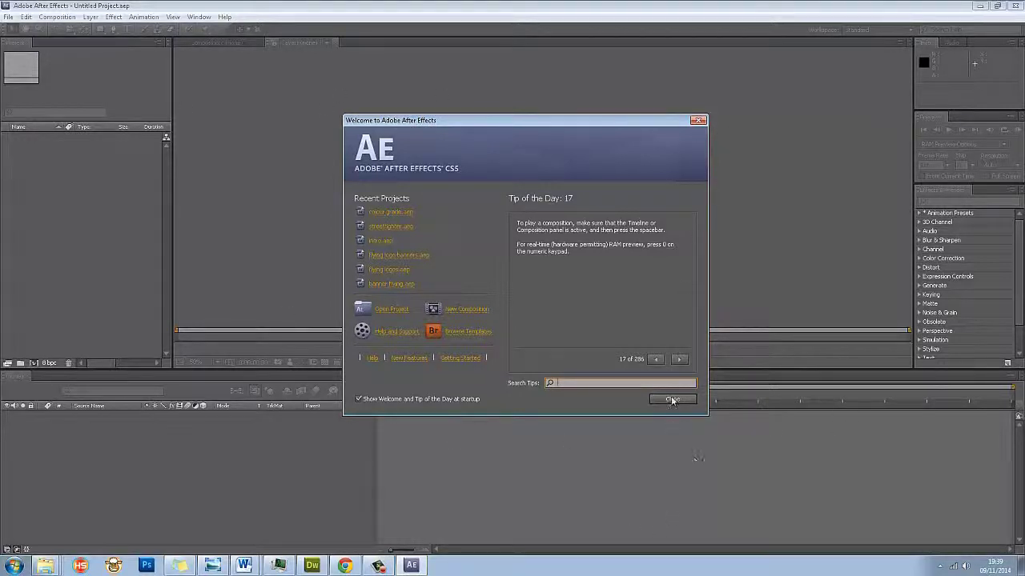
- Close the Welcome dialog and try the Animation, Effects and Minimal workspaces
{"action": "left_click", "coordinate": [671, 400]}
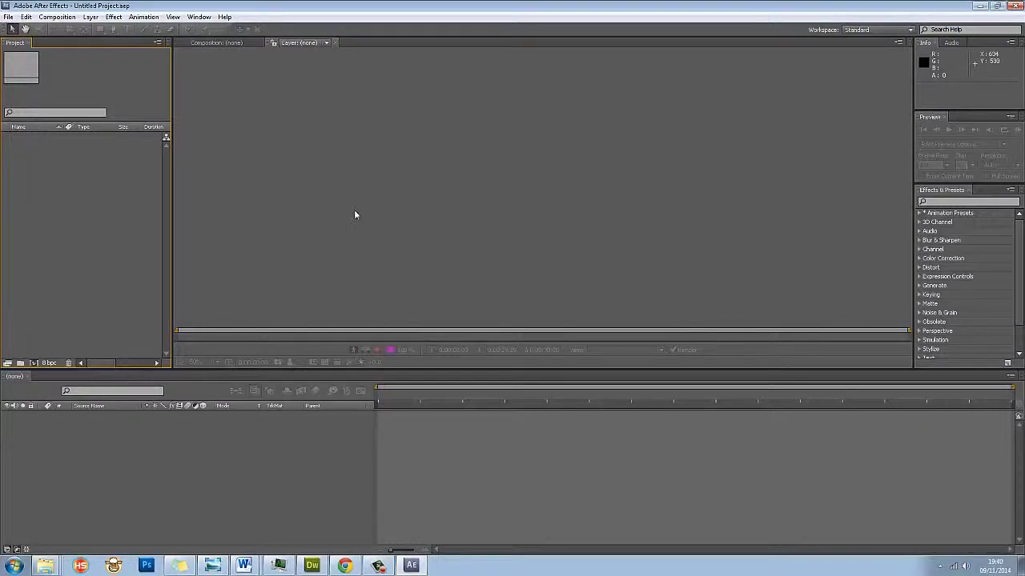
{"action": "left_click", "coordinate": [877, 32]}
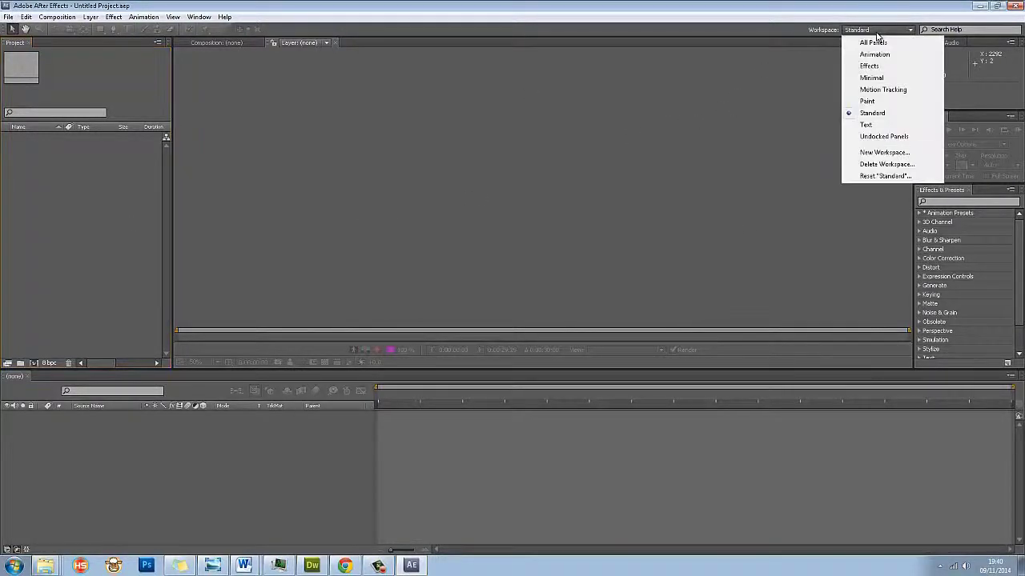
{"action": "left_click", "coordinate": [874, 54]}
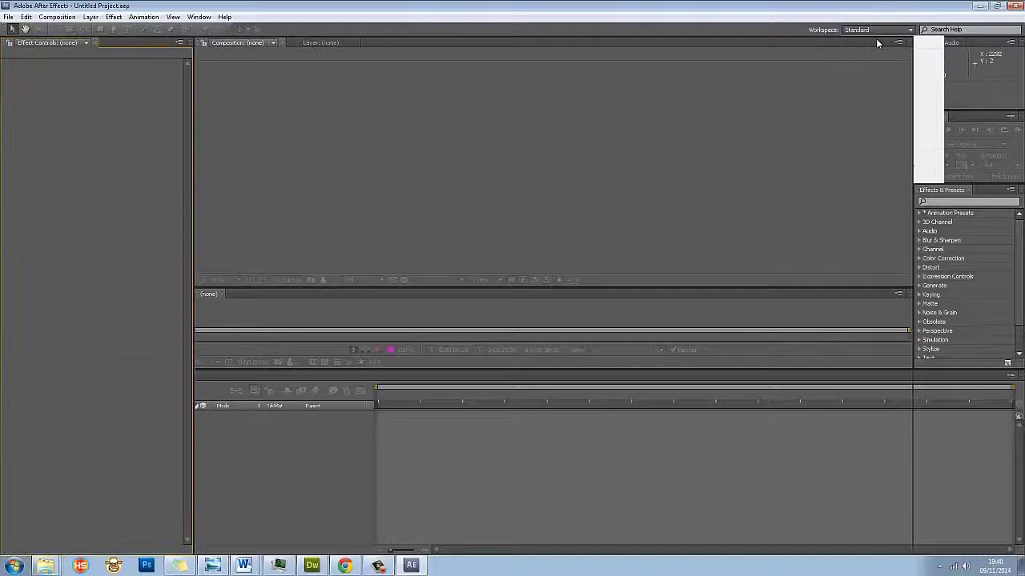
{"action": "left_click", "coordinate": [876, 29]}
{"action": "left_click", "coordinate": [869, 66]}
{"action": "left_click", "coordinate": [877, 30]}
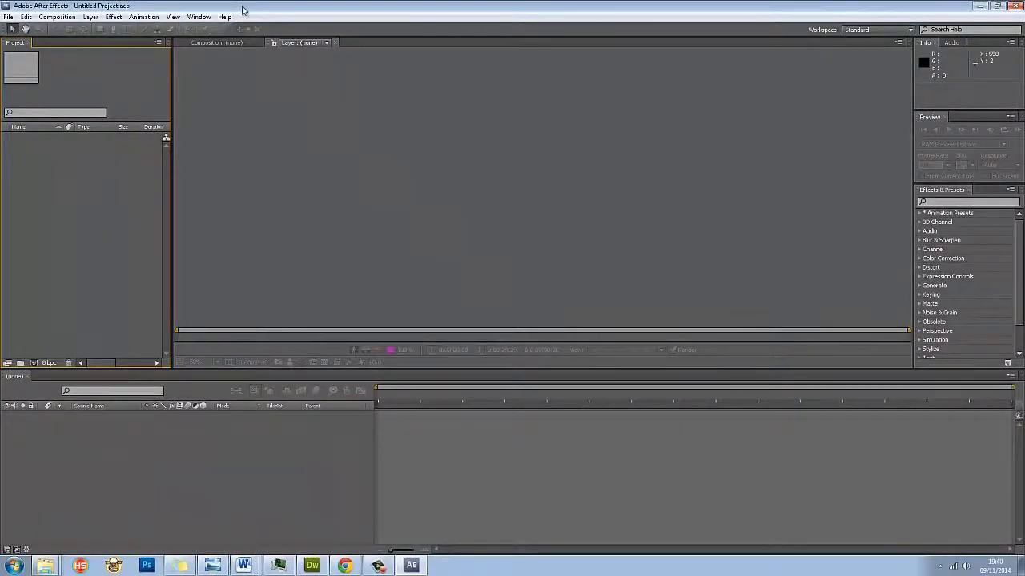
- Reset the workspace to Standard from the Window > Workspace menu
{"action": "left_click", "coordinate": [198, 16]}
{"action": "mouse_move", "coordinate": [209, 28]}
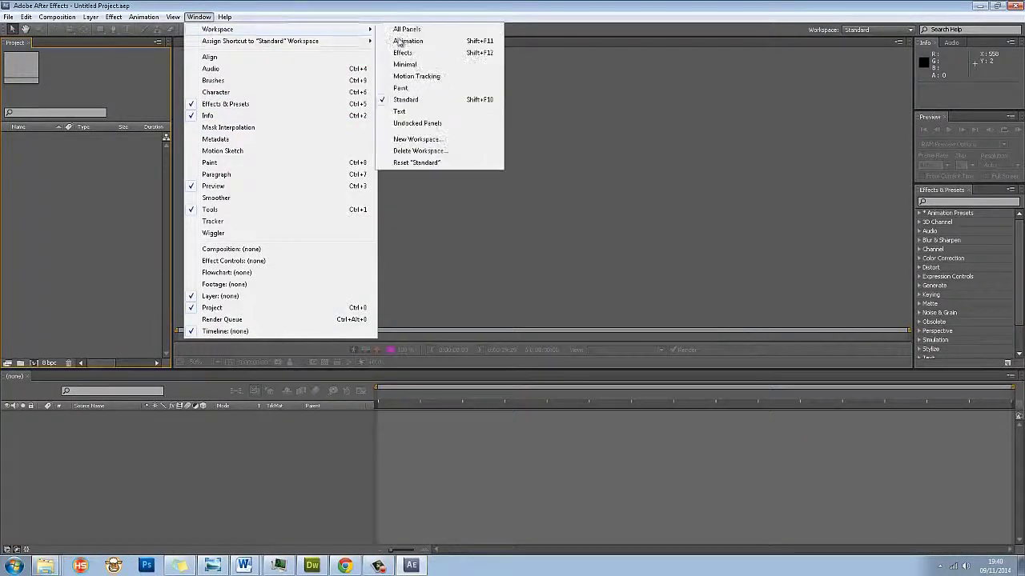
{"action": "left_click", "coordinate": [418, 162]}
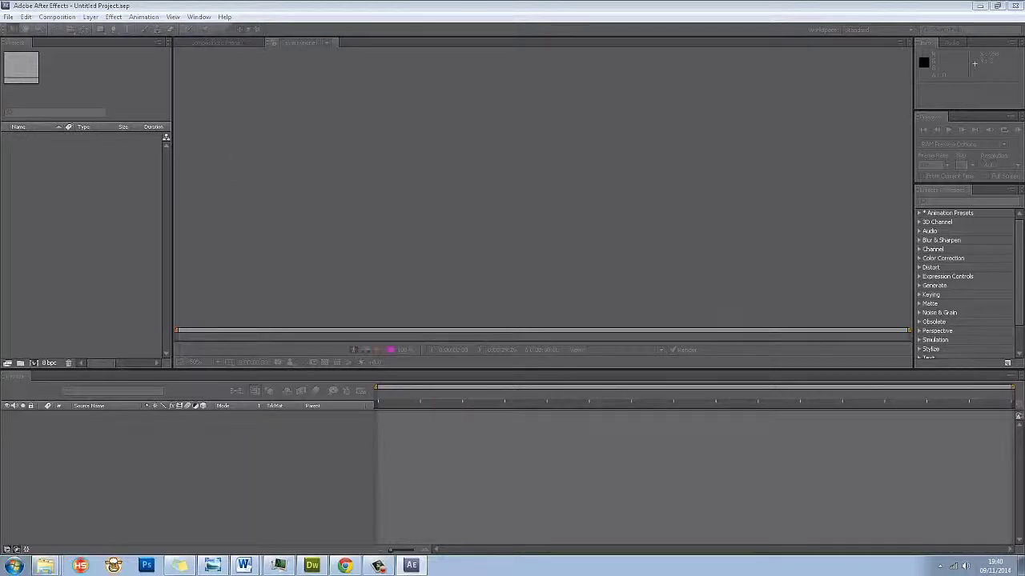
- Dismiss the warning and import cellphone720p.mp4 into the project
{"action": "left_click", "coordinate": [530, 231]}
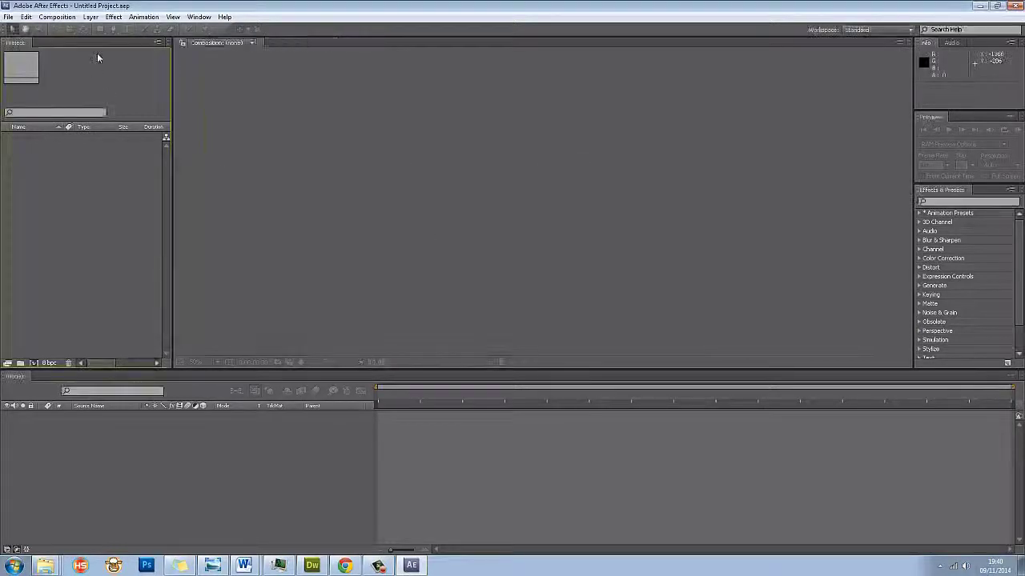
{"action": "left_click", "coordinate": [8, 17]}
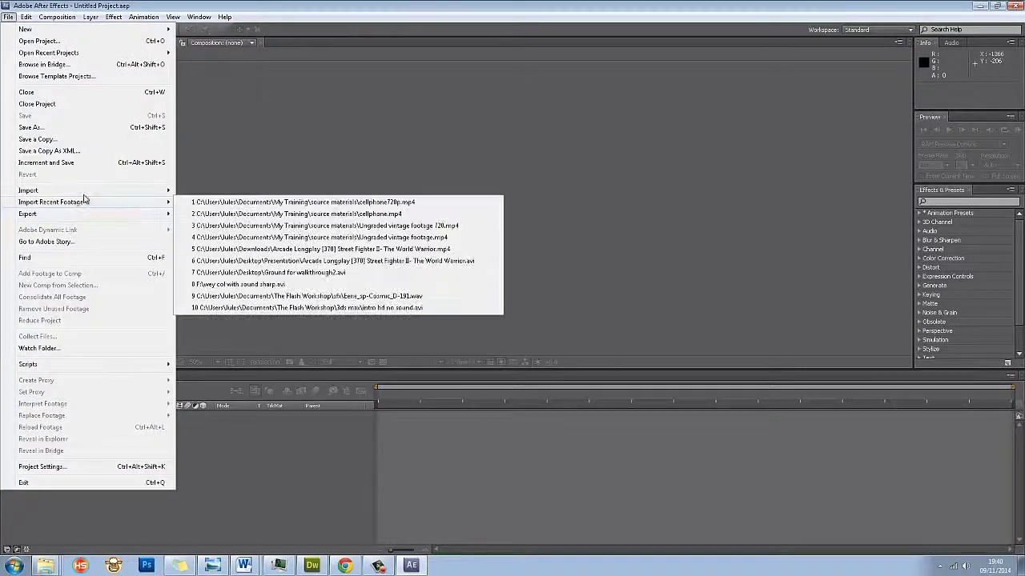
{"action": "mouse_move", "coordinate": [84, 198]}
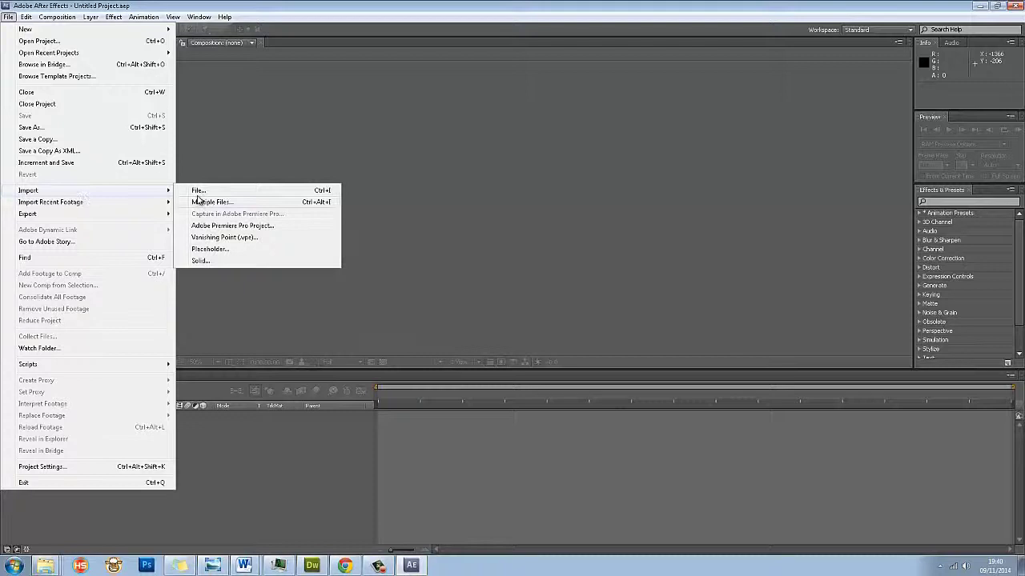
{"action": "key", "text": "Escape"}
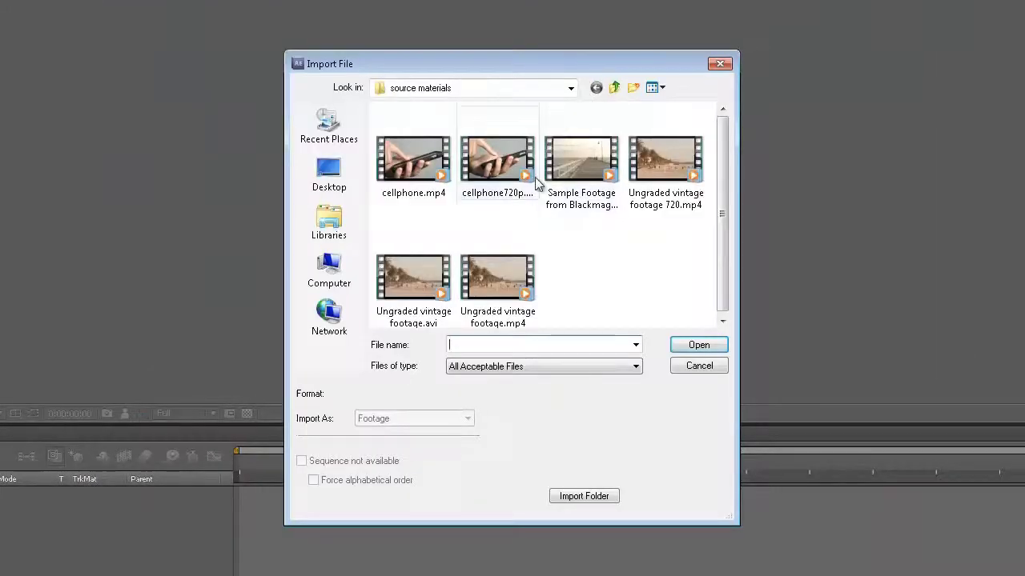
{"action": "left_click", "coordinate": [512, 159]}
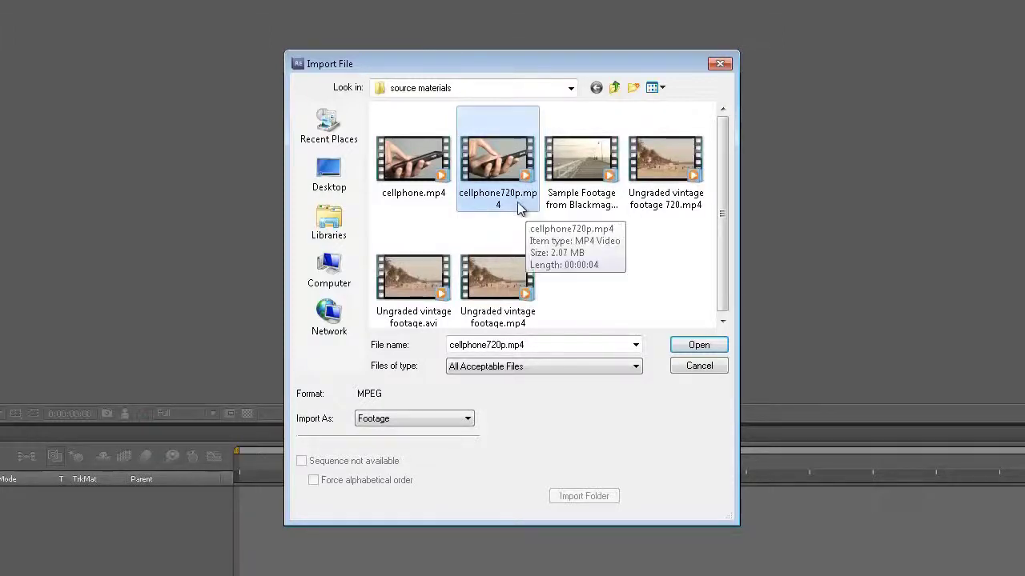
{"action": "left_click", "coordinate": [708, 346]}
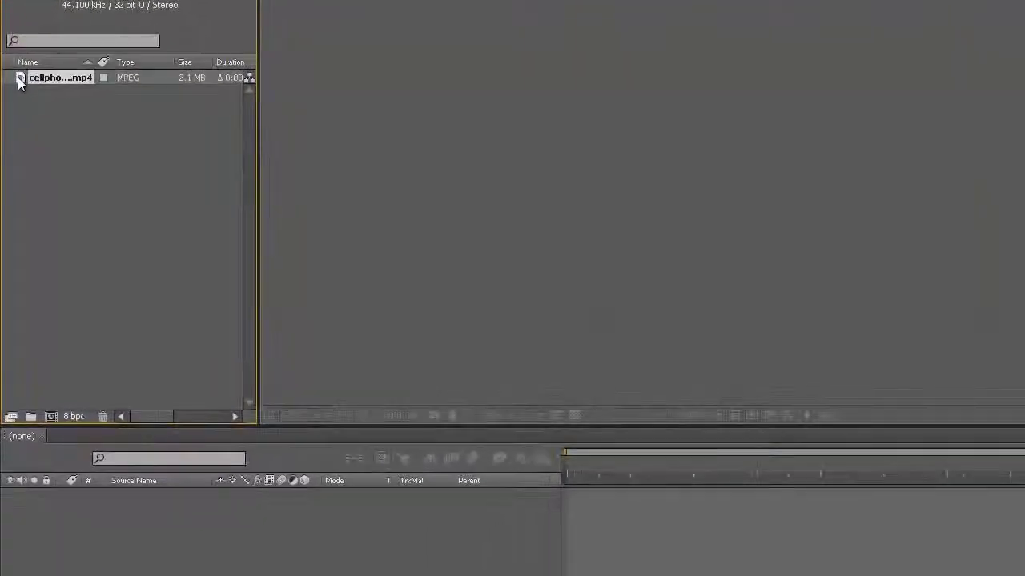
- Create the cellphone720p composition from the clip, scrub through it, and return to frame 0
{"action": "left_click_drag", "start_coordinate": [20, 83], "coordinate": [50, 413]}
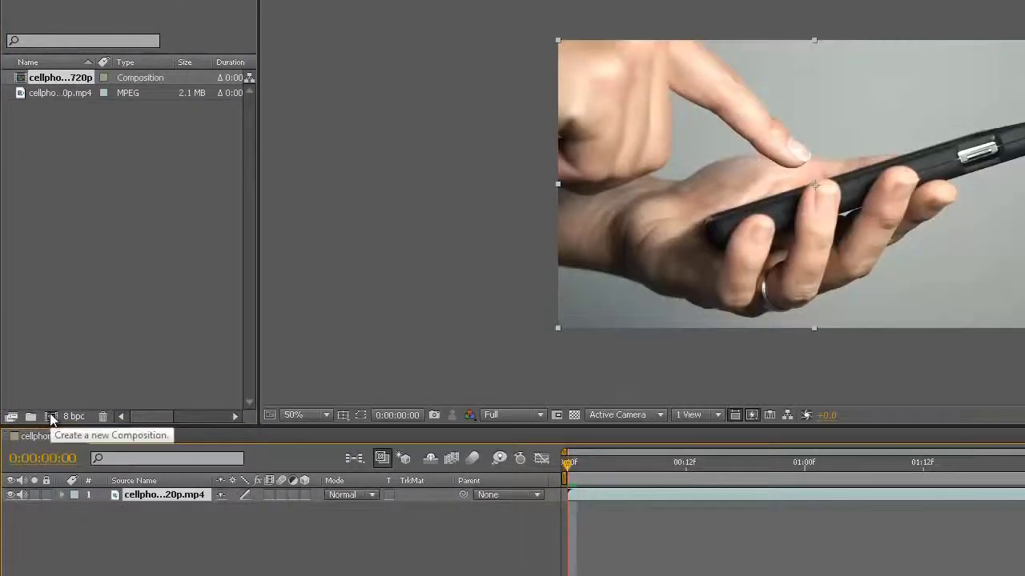
{"action": "left_click", "coordinate": [578, 465]}
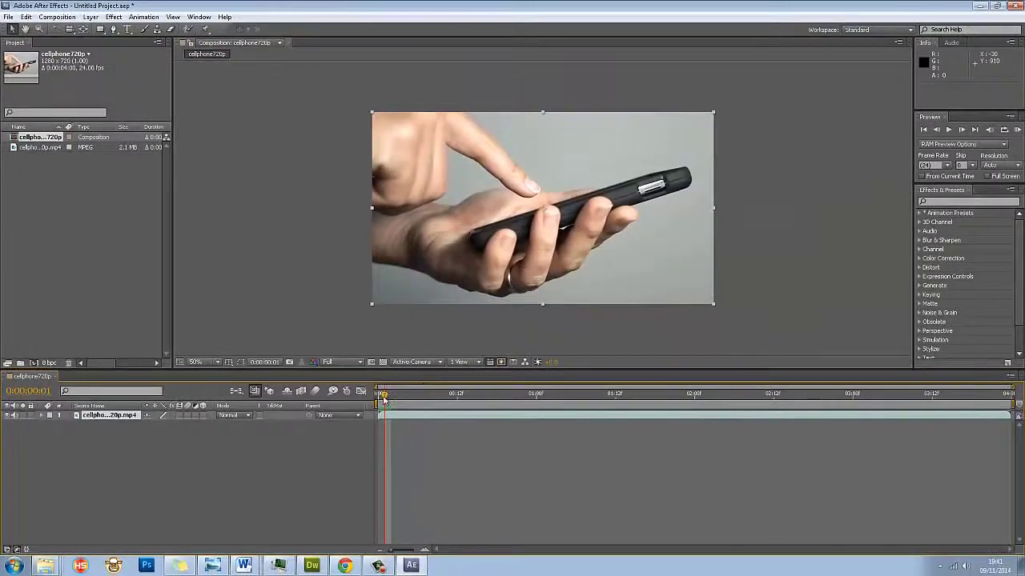
{"action": "mouse_move", "coordinate": [383, 397]}
{"action": "left_mouse_down"}
{"action": "mouse_move", "coordinate": [956, 398]}
{"action": "mouse_move", "coordinate": [1010, 419]}
{"action": "mouse_move", "coordinate": [865, 398]}
{"action": "mouse_move", "coordinate": [381, 398]}
{"action": "left_mouse_up"}
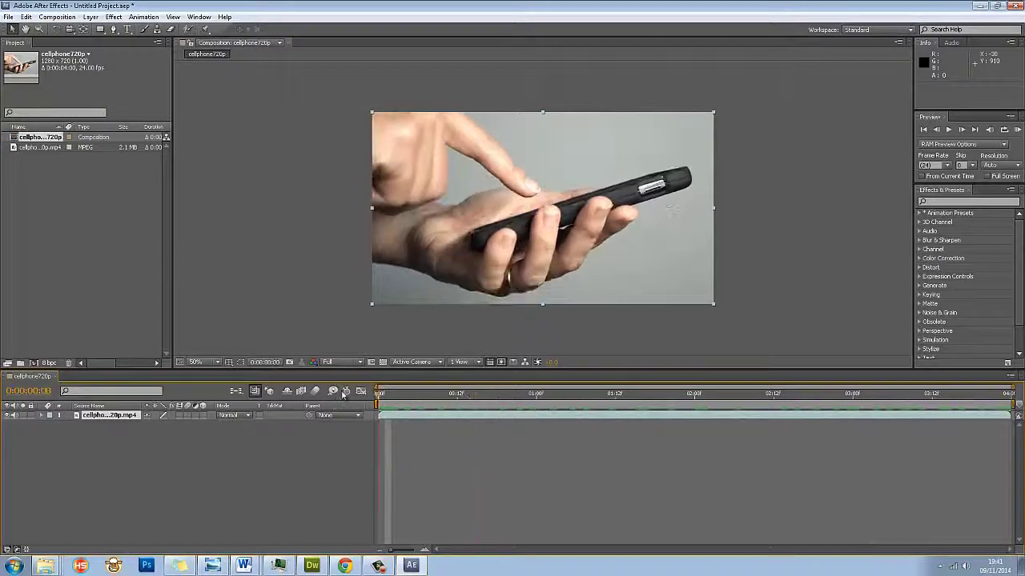
{"action": "key", "text": "Home"}
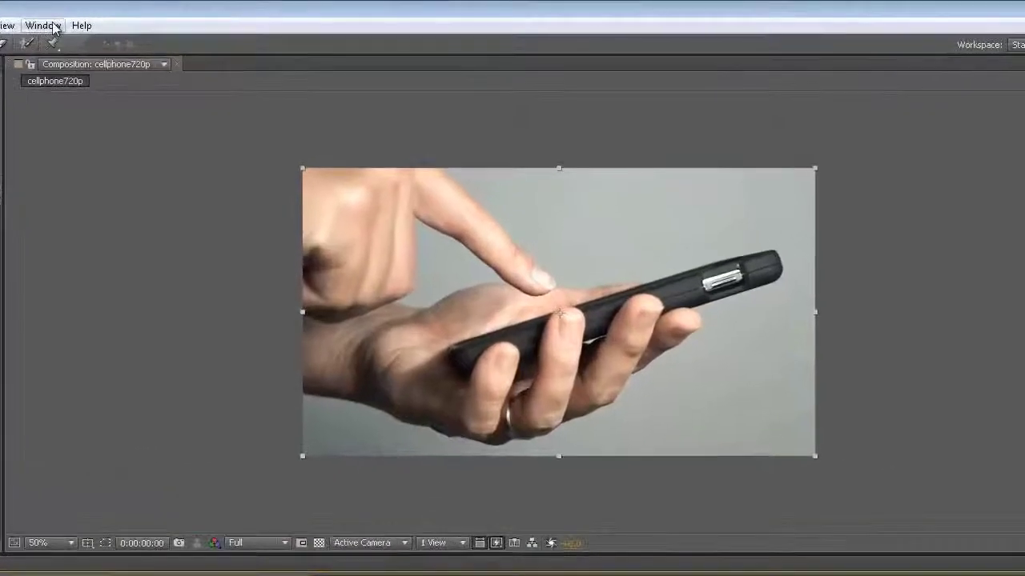
- Open the Tracker panel and try docking it with Effects & Presets and beside the timeline
{"action": "left_click", "coordinate": [54, 29]}
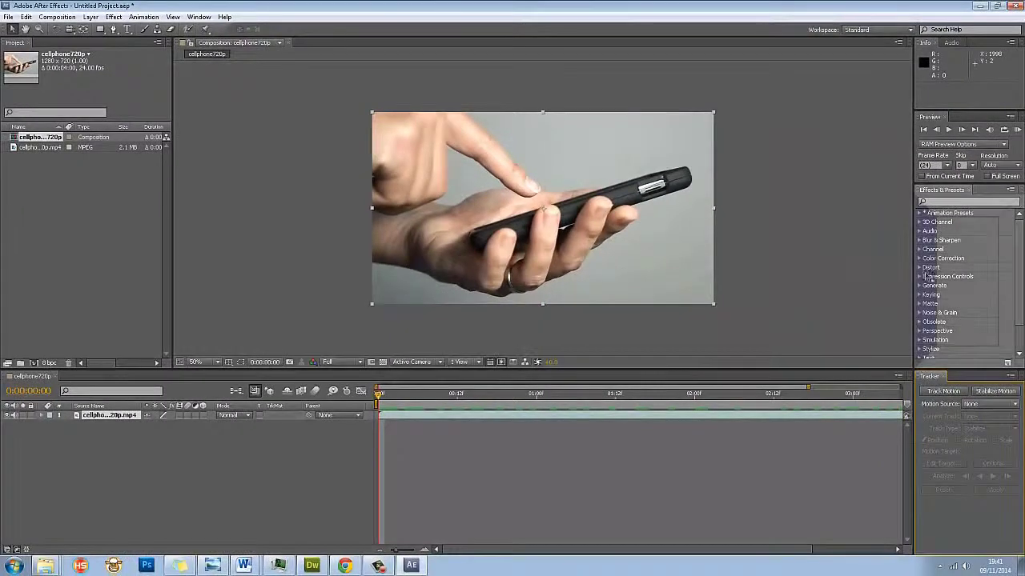
{"action": "left_click_drag", "start_coordinate": [929, 376], "coordinate": [926, 194]}
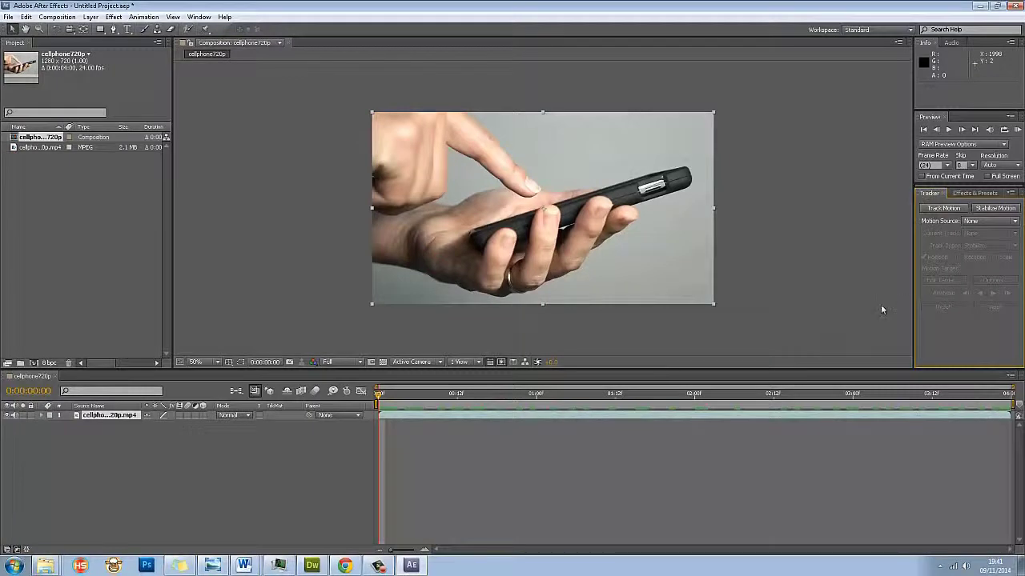
{"action": "left_click", "coordinate": [974, 193]}
{"action": "left_click", "coordinate": [929, 194]}
{"action": "left_click", "coordinate": [974, 193]}
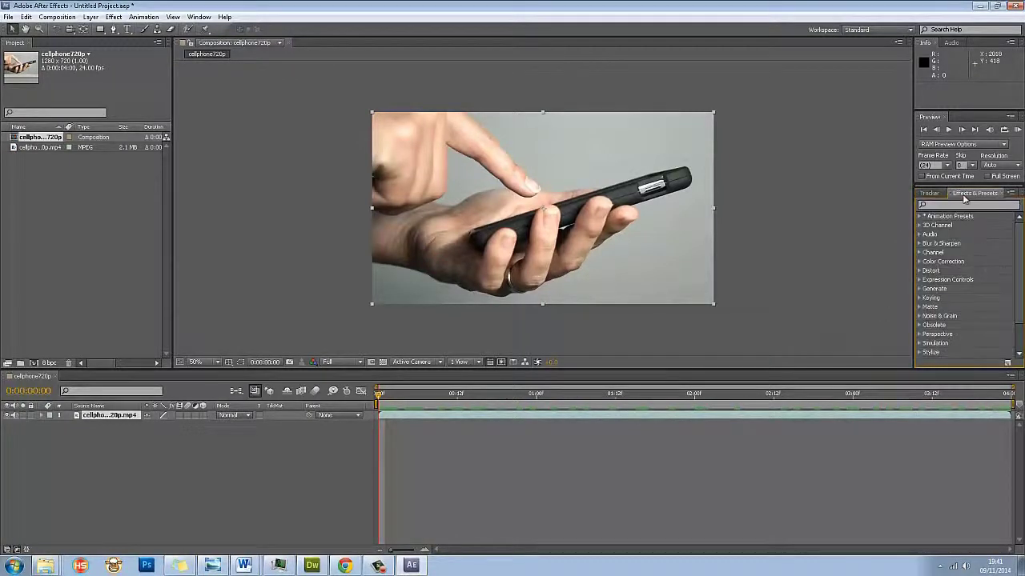
{"action": "left_click", "coordinate": [928, 195]}
{"action": "left_click", "coordinate": [974, 193]}
{"action": "left_click", "coordinate": [928, 195]}
{"action": "left_click_drag", "start_coordinate": [930, 193], "coordinate": [1014, 404]}
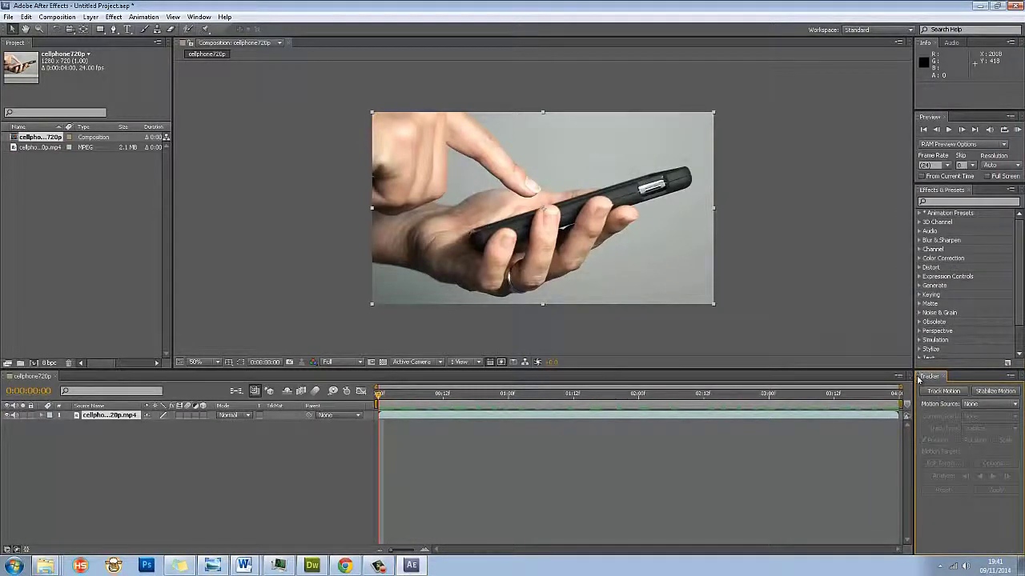
- Float the Tracker panel as its own window, make it taller, and place it beside the viewer
{"action": "left_click", "coordinate": [1009, 379]}
{"action": "left_click", "coordinate": [963, 382]}
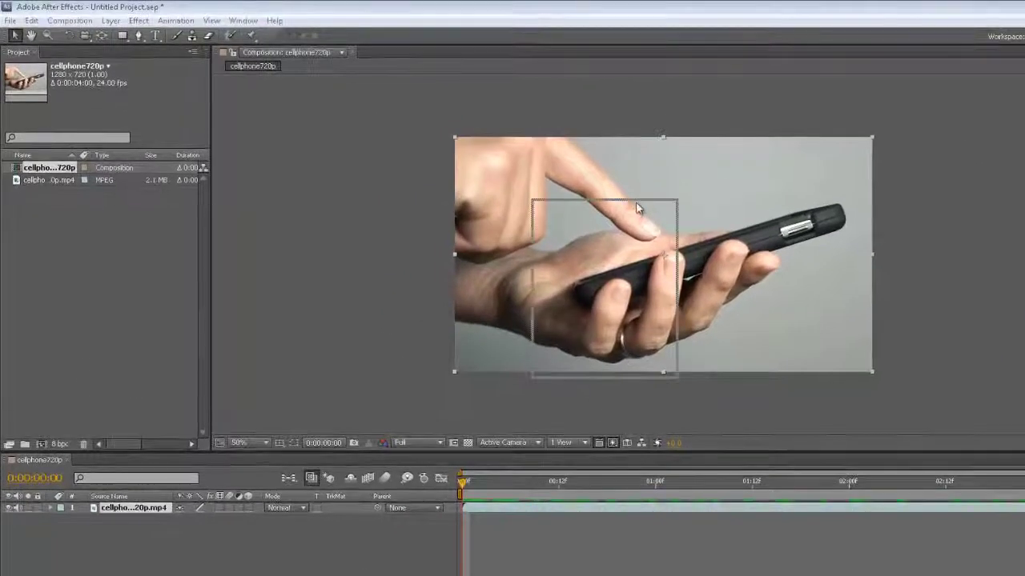
{"action": "left_click_drag", "start_coordinate": [637, 208], "coordinate": [1008, 157]}
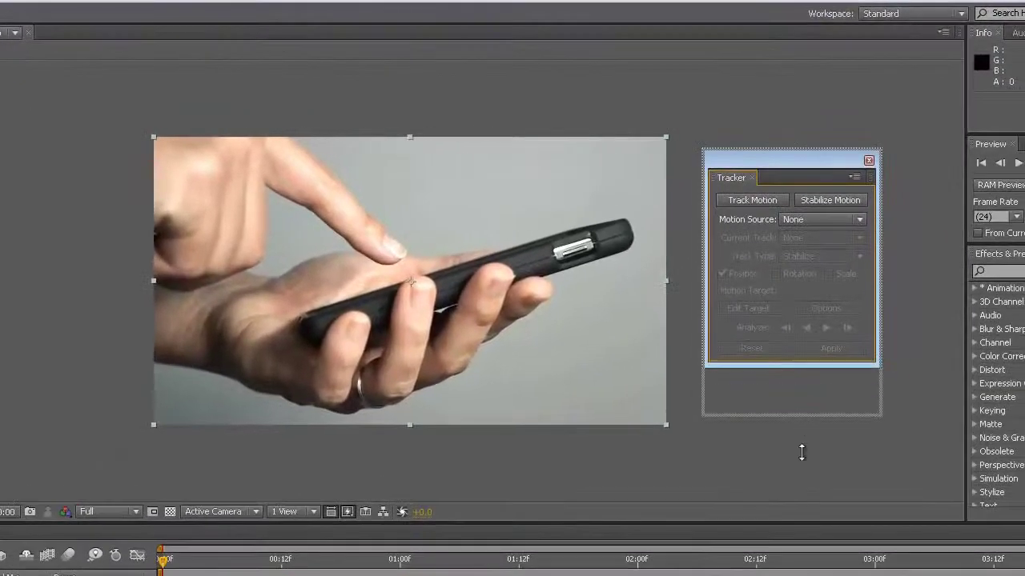
{"action": "left_click_drag", "start_coordinate": [800, 452], "coordinate": [800, 522]}
{"action": "mouse_move", "coordinate": [769, 161]}
{"action": "left_mouse_down"}
{"action": "mouse_move", "coordinate": [619, 145]}
{"action": "mouse_move", "coordinate": [835, 107]}
{"action": "left_mouse_up"}
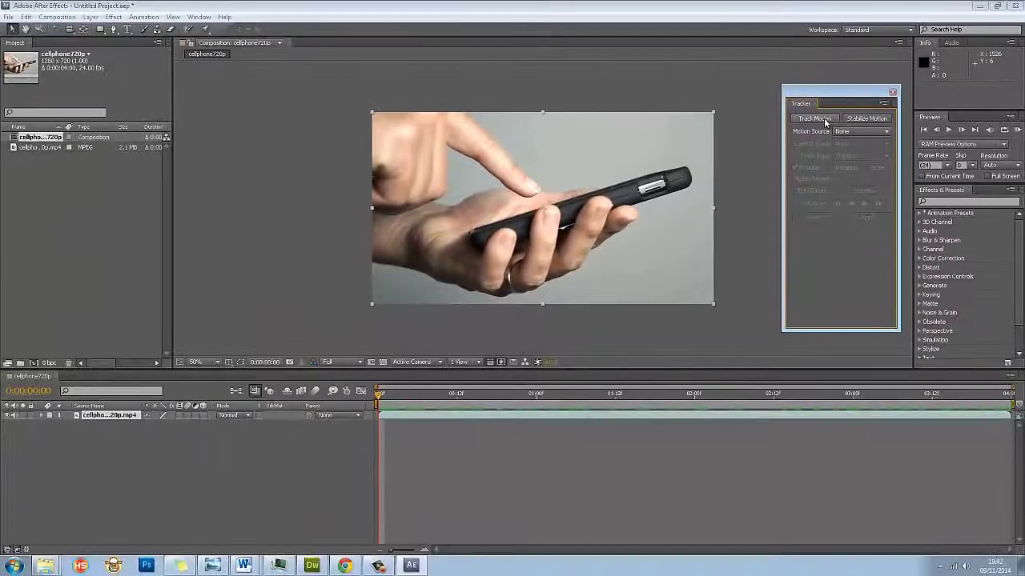
- Add Tracker 1 with Track Point 1 on the thumb, then try 400% and 200% Layer magnification
{"action": "left_click", "coordinate": [815, 118]}
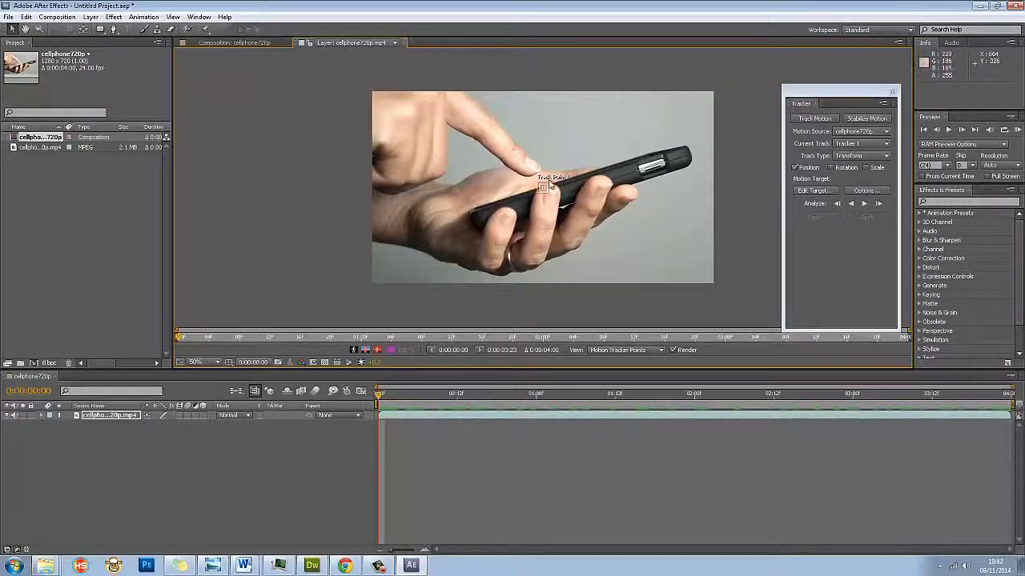
{"action": "left_click_drag", "start_coordinate": [545, 189], "coordinate": [545, 194]}
{"action": "left_click", "coordinate": [197, 362]}
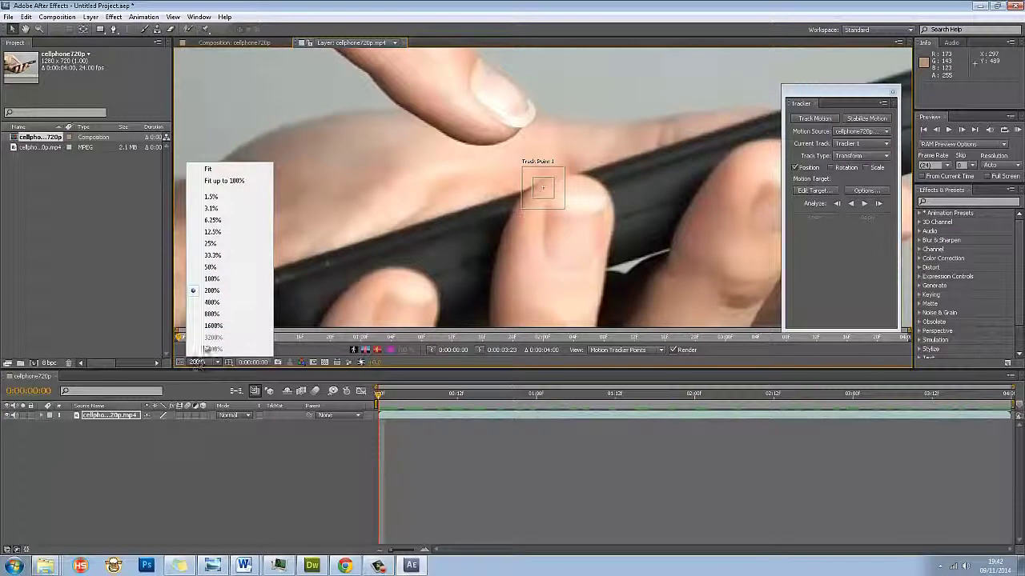
{"action": "left_click", "coordinate": [212, 302]}
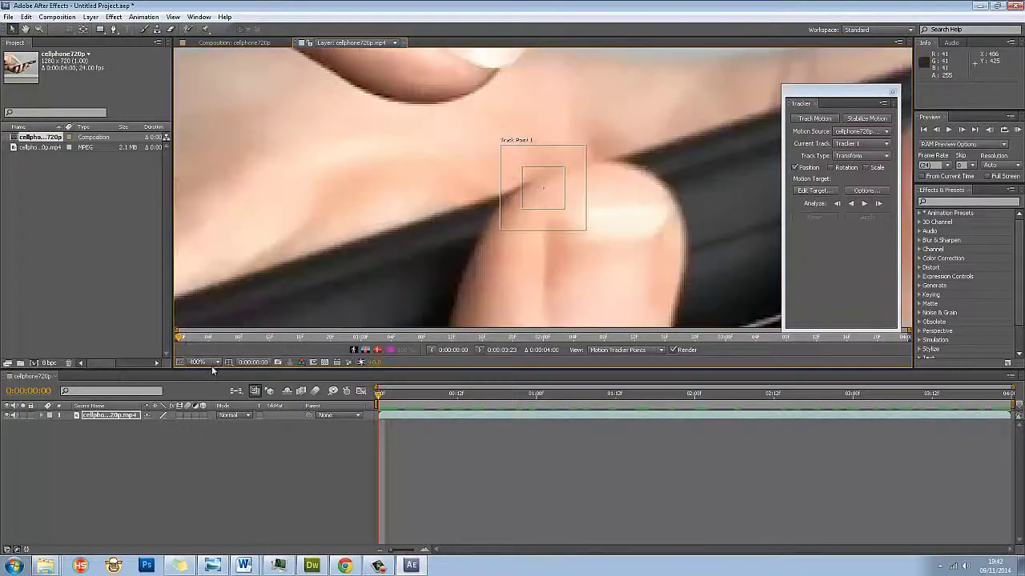
{"action": "left_click", "coordinate": [211, 362]}
{"action": "left_click", "coordinate": [209, 305]}
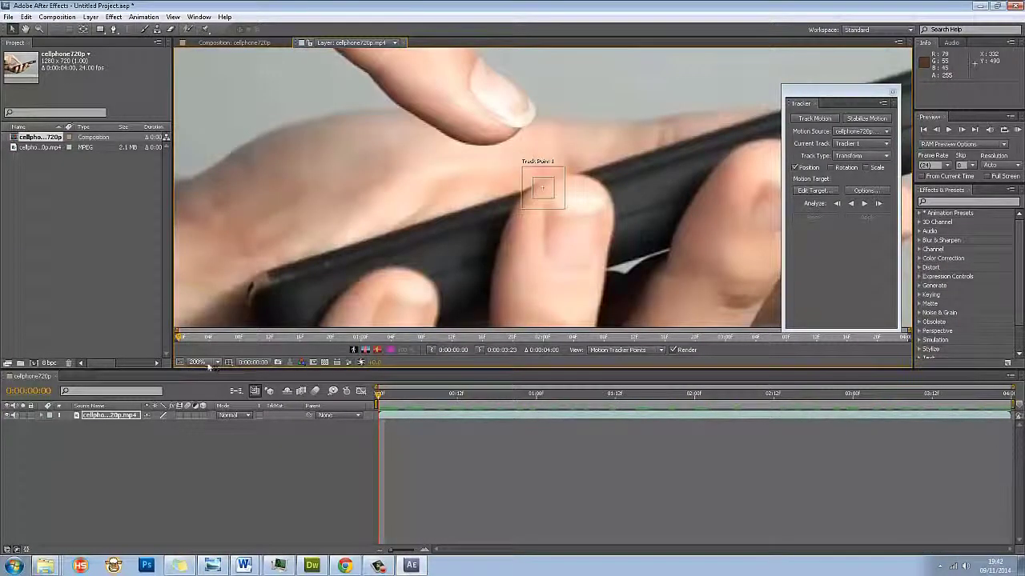
- Zoom the Layer panel in and out with the mouse wheel, settling at 100%
{"action": "scroll", "coordinate": [609, 152], "scroll_direction": "up", "scroll_amount": 2}
{"action": "scroll", "coordinate": [610, 153], "scroll_direction": "down", "scroll_amount": 8}
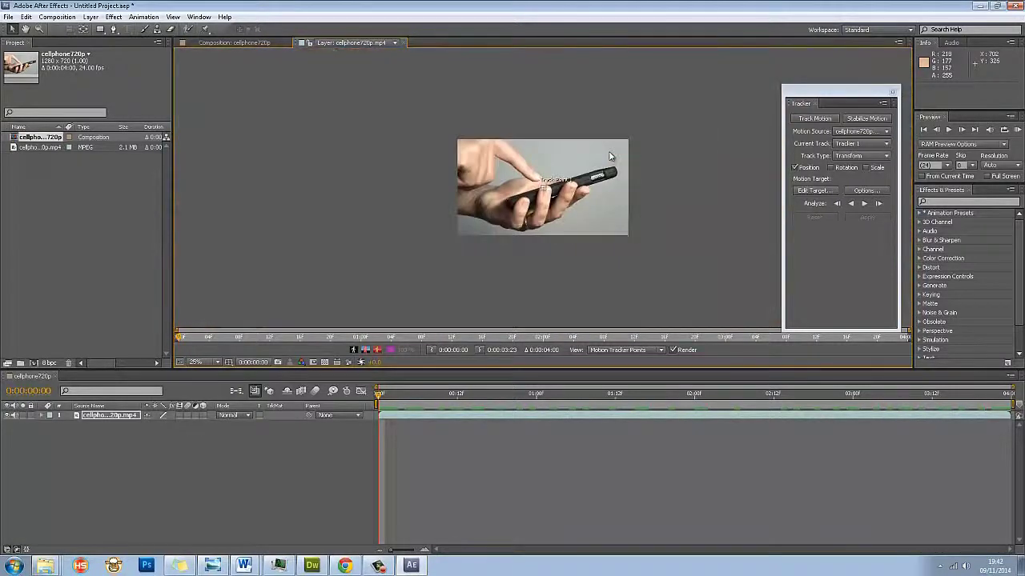
{"action": "scroll", "coordinate": [610, 154], "scroll_direction": "up", "scroll_amount": 9}
{"action": "scroll", "coordinate": [610, 156], "scroll_direction": "down", "scroll_amount": 1}
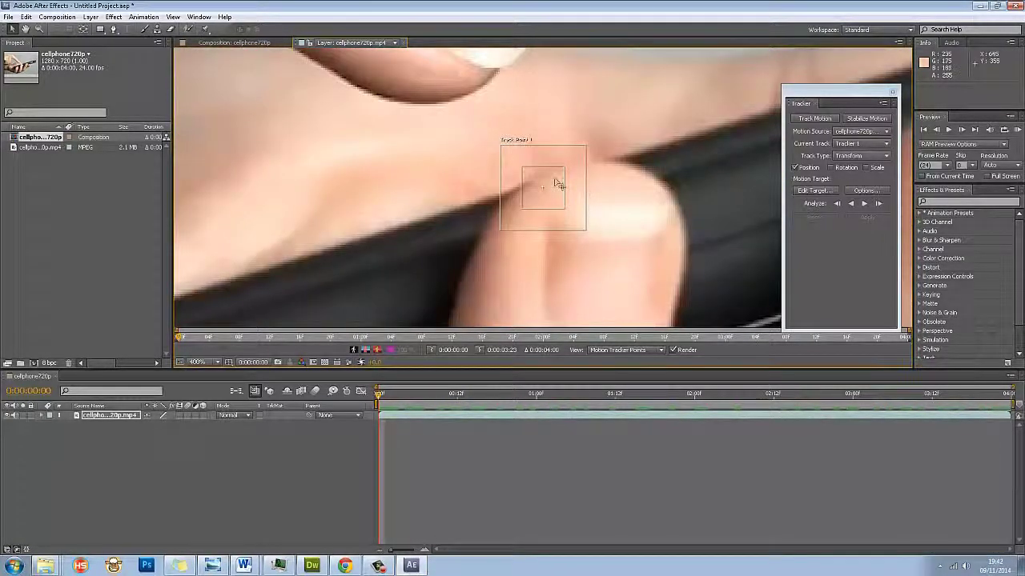
{"action": "scroll", "coordinate": [496, 136], "scroll_direction": "down", "scroll_amount": 1}
{"action": "scroll", "coordinate": [600, 188], "scroll_direction": "down", "scroll_amount": 2}
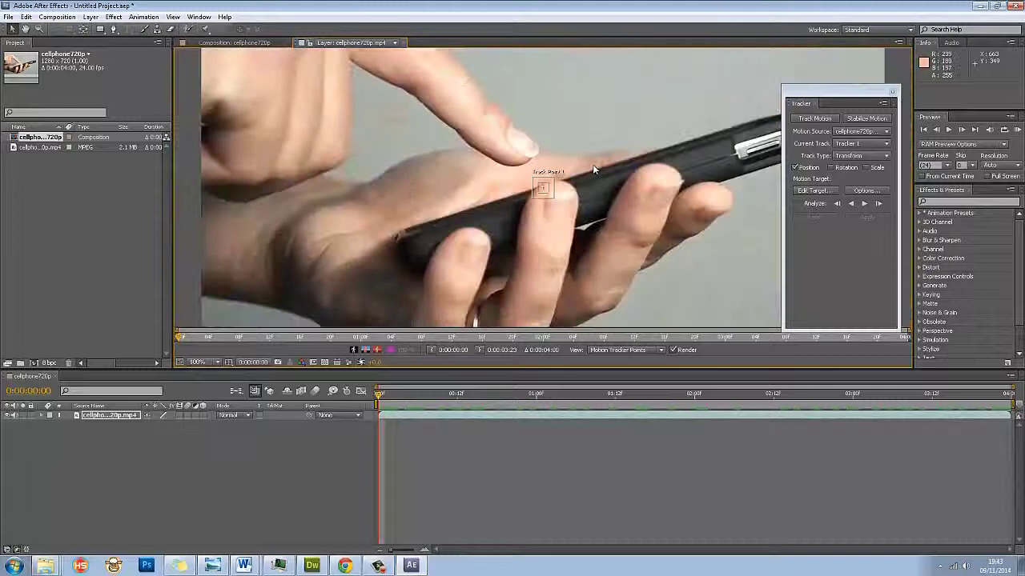
{"action": "scroll", "coordinate": [591, 164], "scroll_direction": "down", "scroll_amount": 7}
{"action": "scroll", "coordinate": [590, 166], "scroll_direction": "up", "scroll_amount": 7}
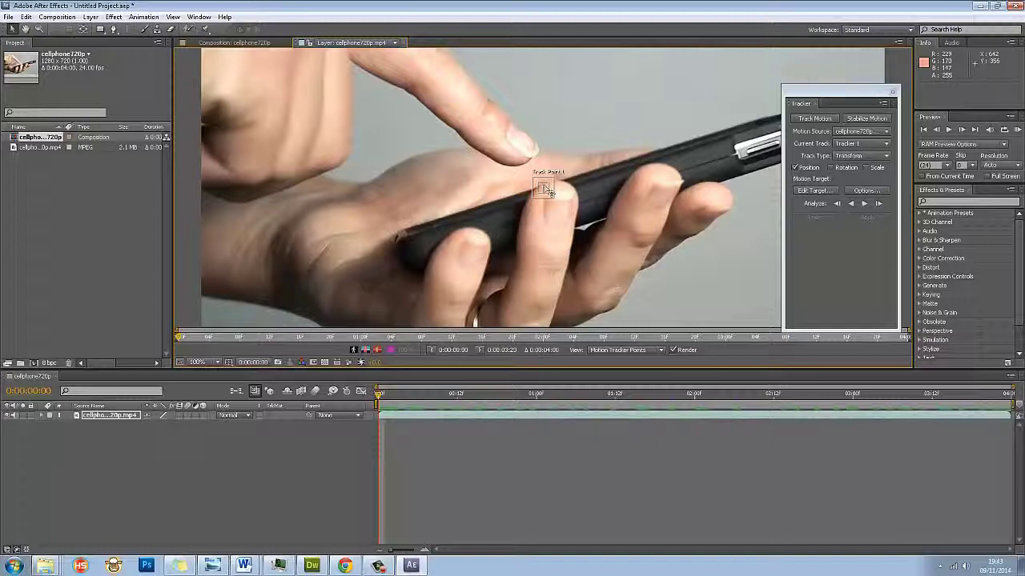
- Move Track Point 1 from the thumb onto the phone's top edge beside the silver connector
{"action": "left_click_drag", "start_coordinate": [544, 190], "coordinate": [680, 137]}
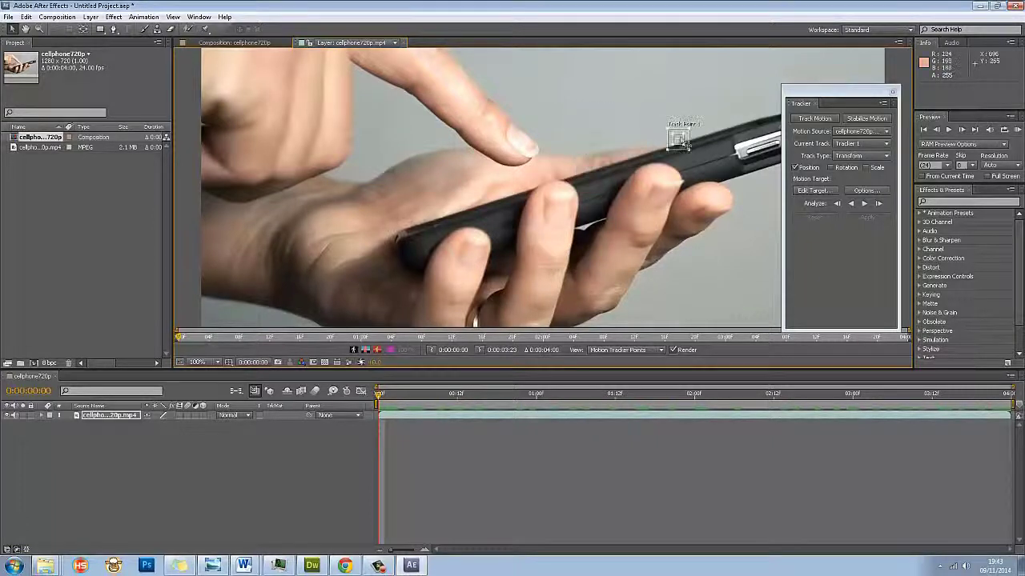
{"action": "scroll", "coordinate": [597, 206], "scroll_direction": "up", "scroll_amount": 2}
{"action": "left_click_drag", "start_coordinate": [547, 190], "coordinate": [704, 156]}
{"action": "scroll", "coordinate": [704, 156], "scroll_direction": "down", "scroll_amount": 2}
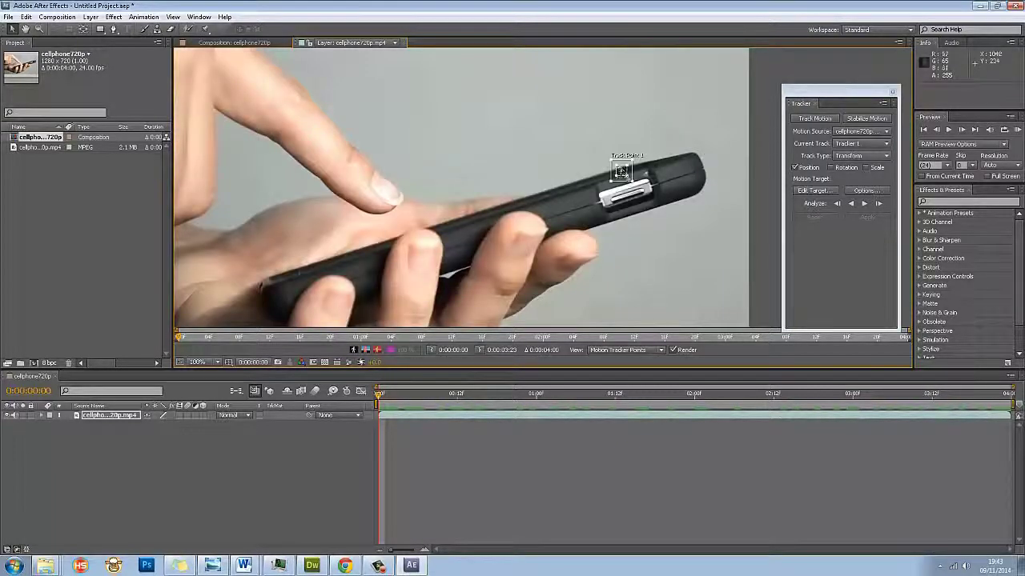
{"action": "left_click_drag", "start_coordinate": [622, 171], "coordinate": [627, 170]}
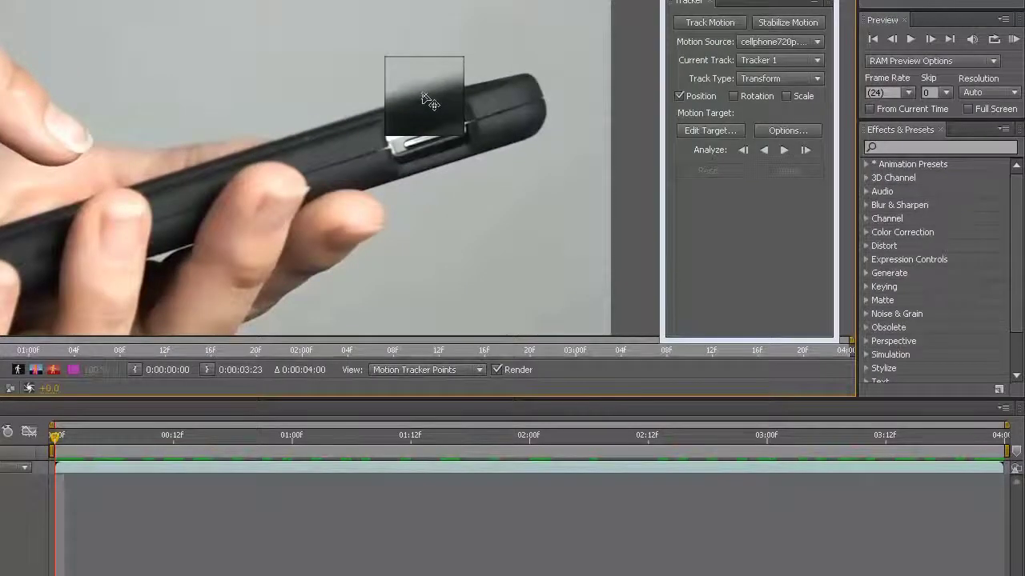
{"action": "left_click_drag", "start_coordinate": [430, 102], "coordinate": [430, 103]}
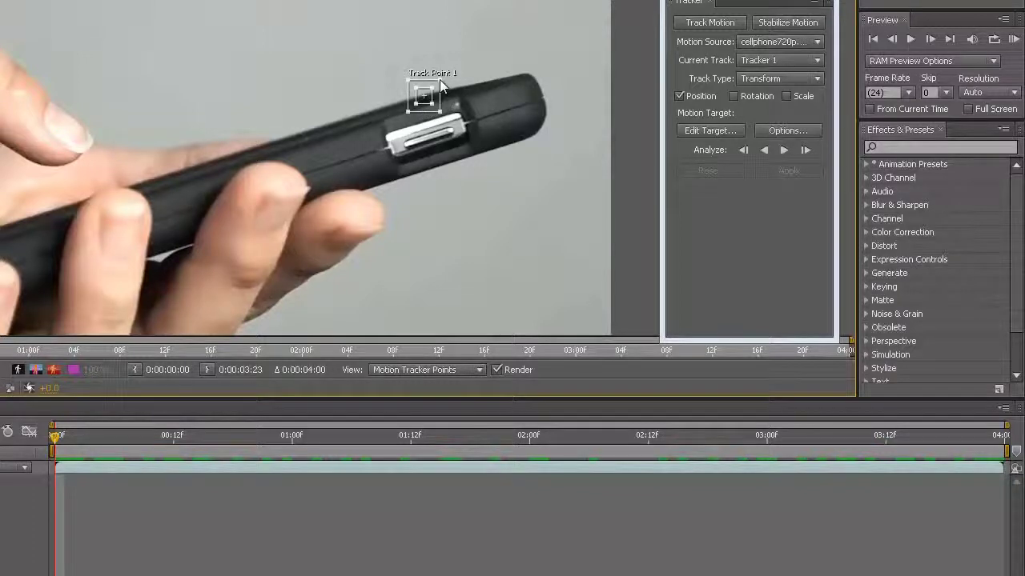
- Enlarge the track point's search region and widen its feature box slightly
{"action": "left_click_drag", "start_coordinate": [439, 79], "coordinate": [466, 55]}
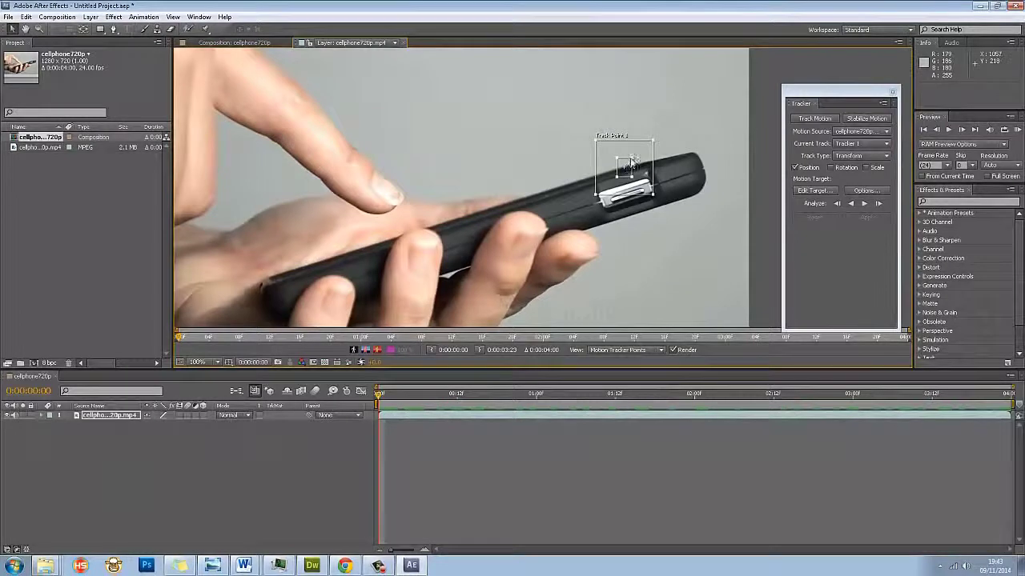
{"action": "mouse_move", "coordinate": [631, 168]}
{"action": "left_mouse_down"}
{"action": "mouse_move", "coordinate": [638, 176]}
{"action": "mouse_move", "coordinate": [625, 167]}
{"action": "left_mouse_up"}
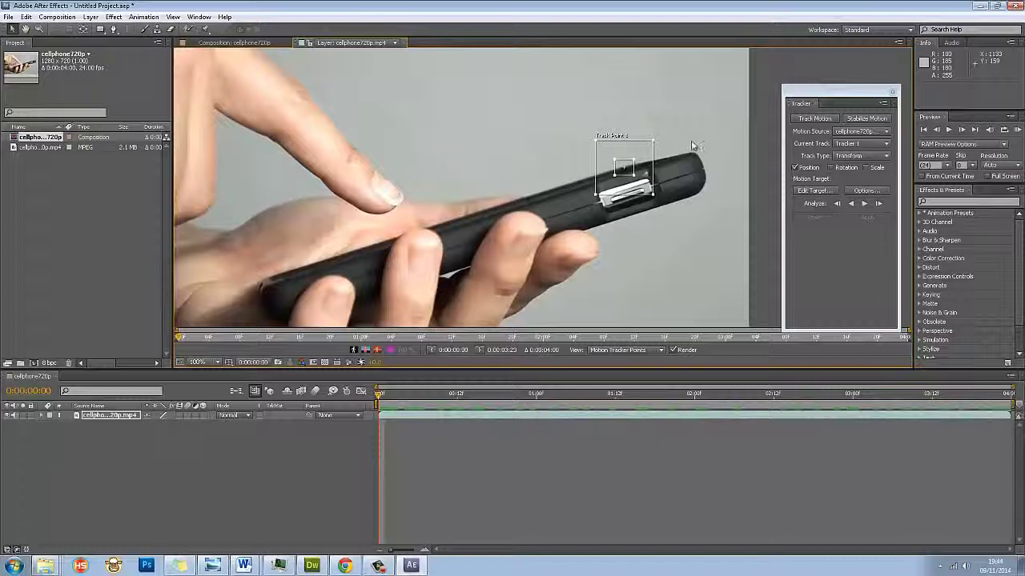
{"action": "scroll", "coordinate": [647, 174], "scroll_direction": "down", "scroll_amount": 1}
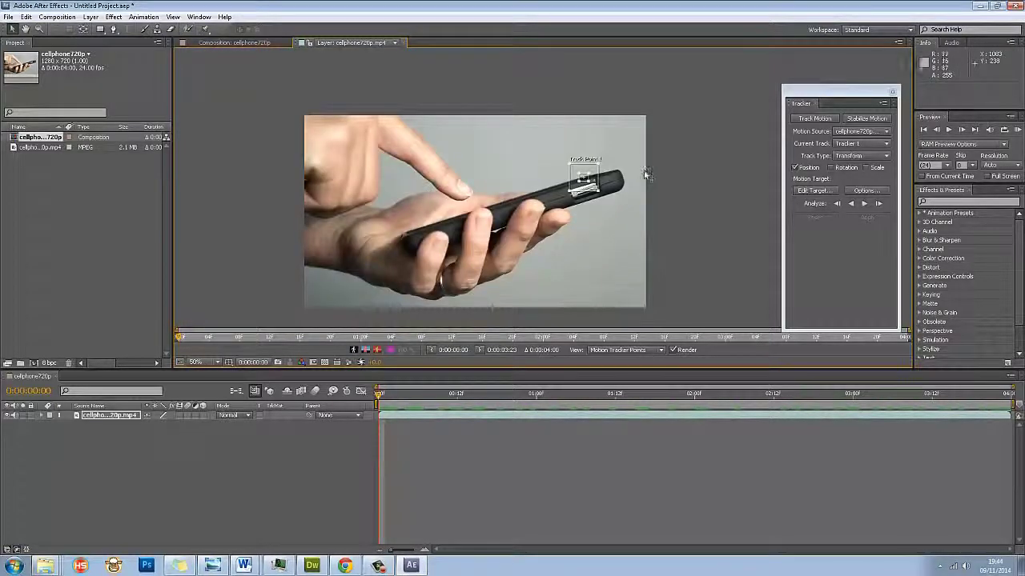
{"action": "scroll", "coordinate": [645, 175], "scroll_direction": "up", "scroll_amount": 1}
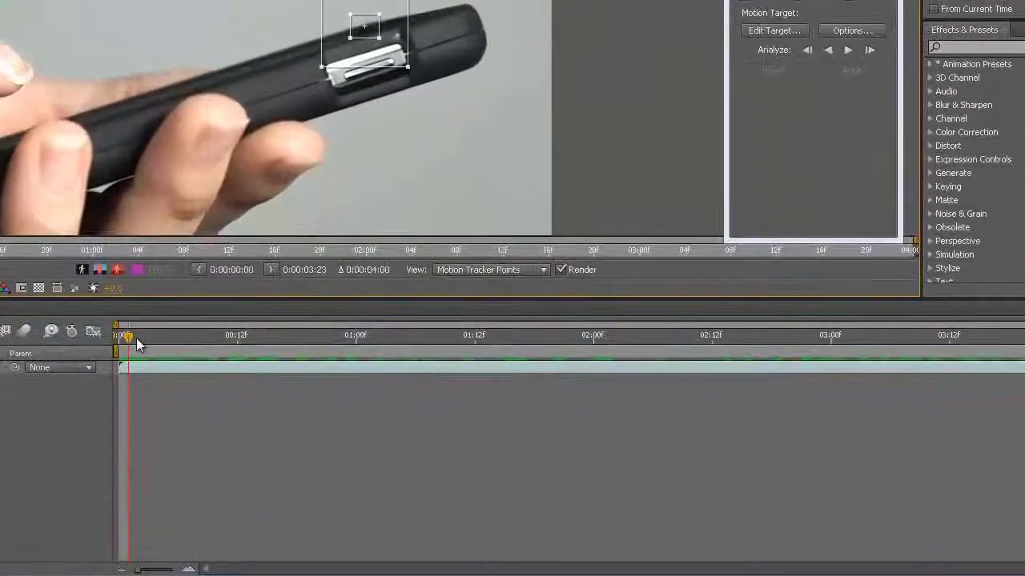
- Go to frame 0 and analyze Track Point 1 forward through the whole clip
{"action": "left_click_drag", "start_coordinate": [136, 344], "coordinate": [99, 331]}
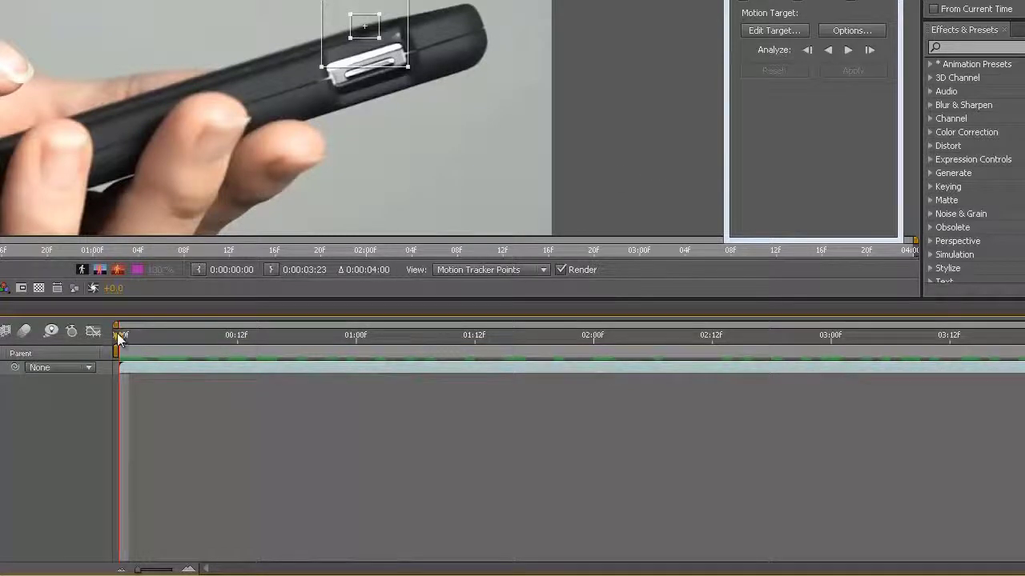
{"action": "left_click", "coordinate": [849, 51]}
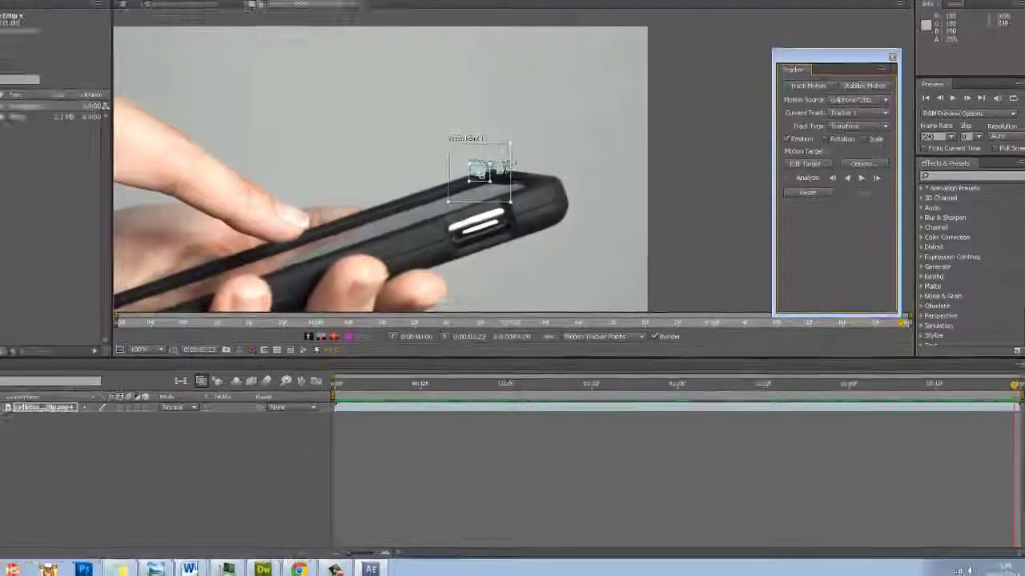
- Expand the layer's Motion Trackers > Tracker 1 > Track Point 1 keyframes, then collapse Track Point 1
{"action": "scroll", "coordinate": [478, 172], "scroll_direction": "up", "scroll_amount": 5}
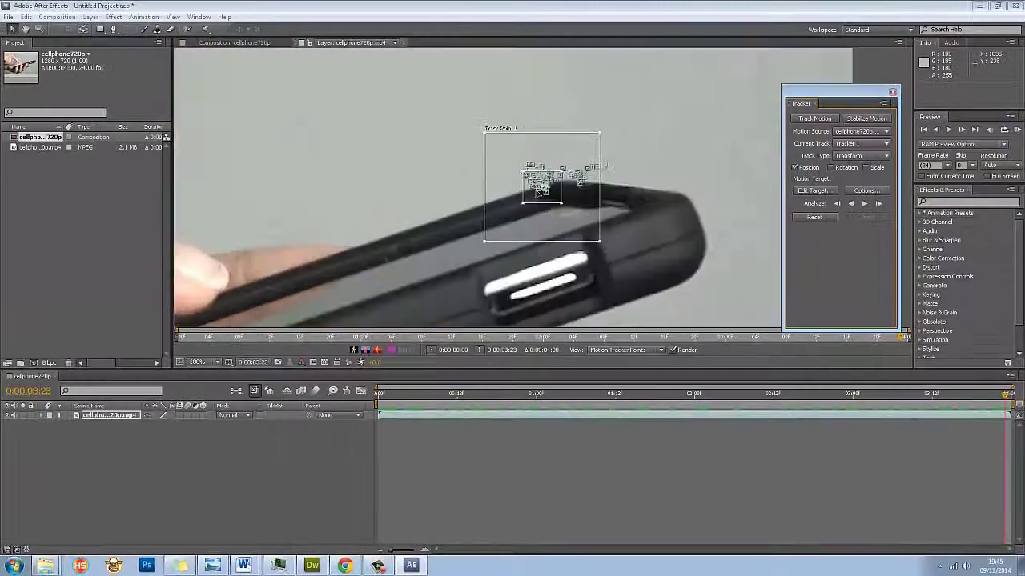
{"action": "scroll", "coordinate": [558, 206], "scroll_direction": "down", "scroll_amount": 6}
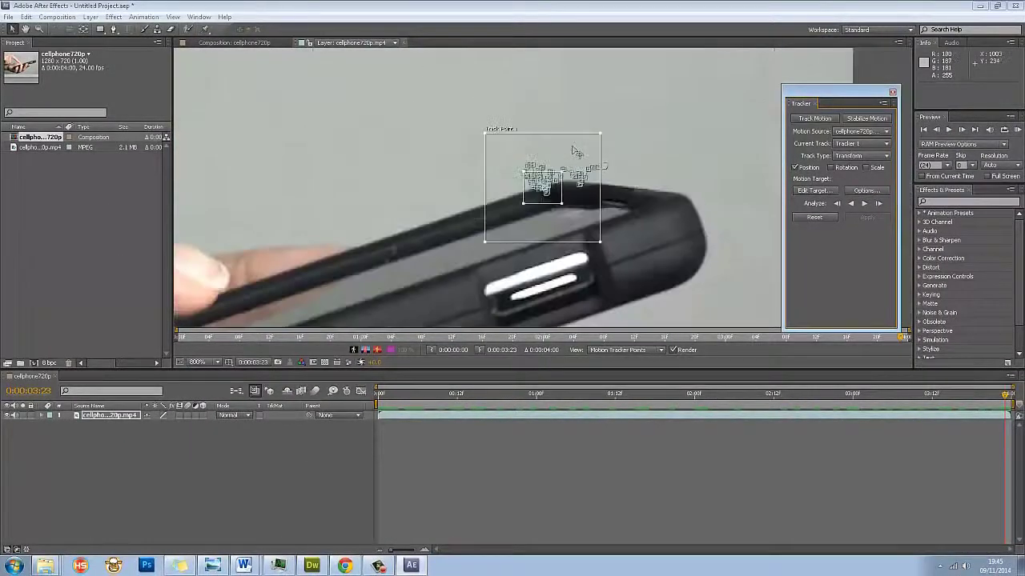
{"action": "scroll", "coordinate": [572, 152], "scroll_direction": "up", "scroll_amount": 2}
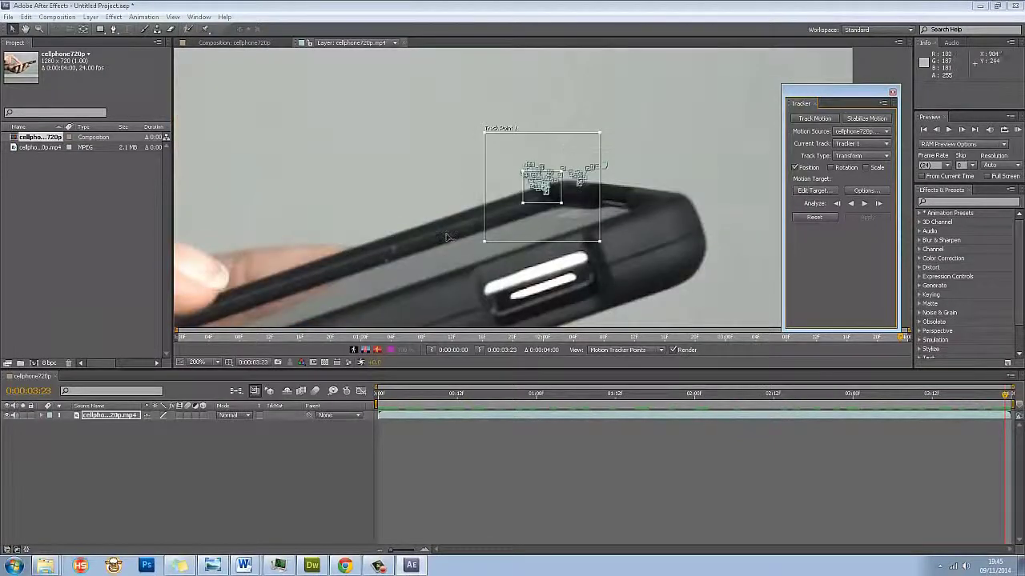
{"action": "left_click", "coordinate": [45, 416]}
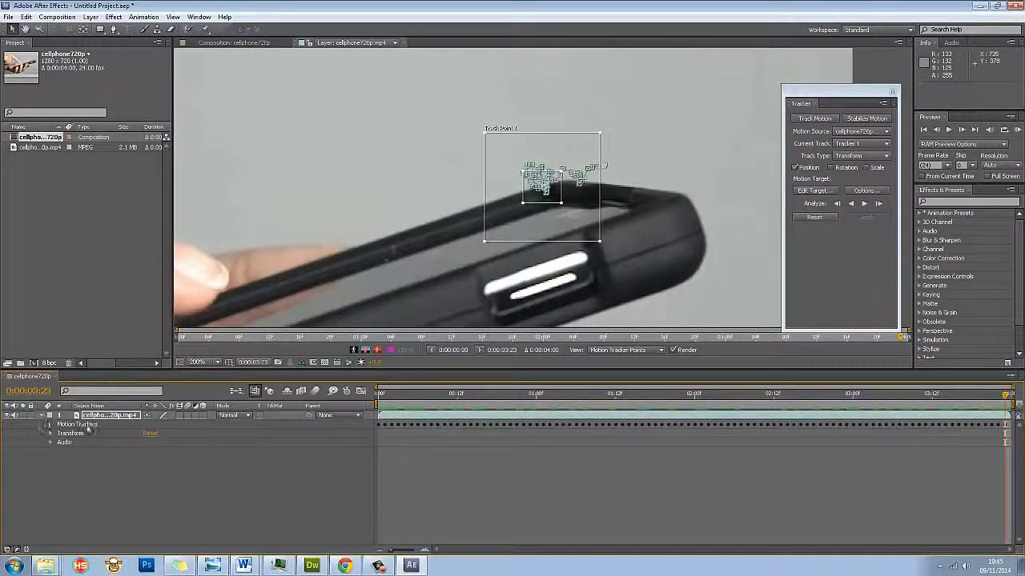
{"action": "left_click", "coordinate": [50, 425]}
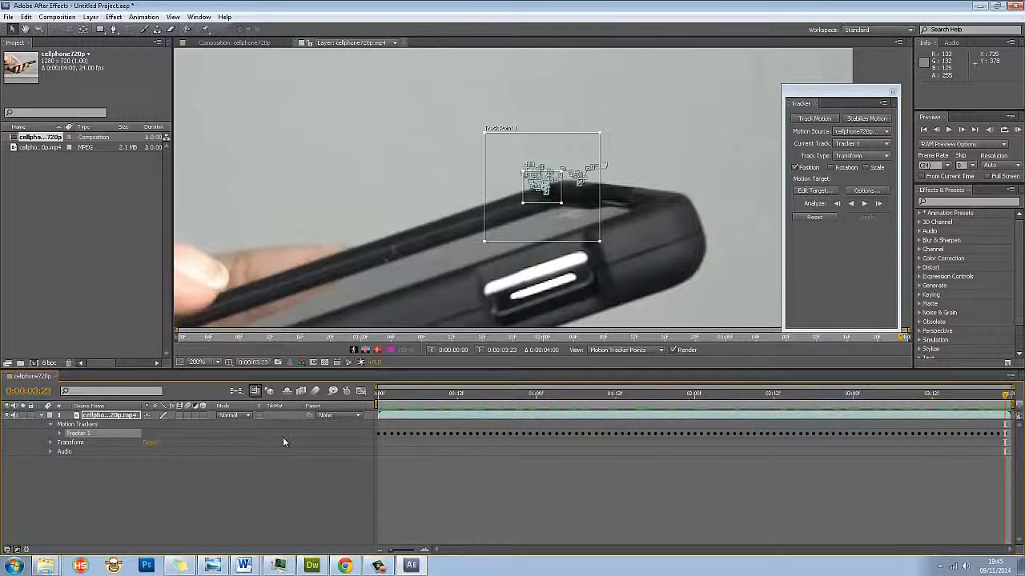
{"action": "left_click", "coordinate": [58, 434]}
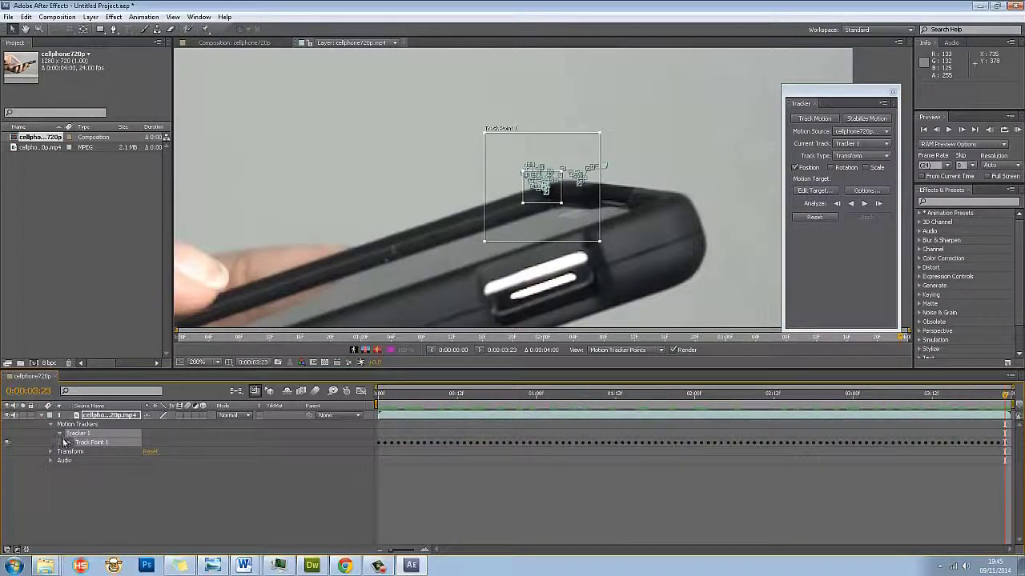
{"action": "left_click", "coordinate": [70, 444]}
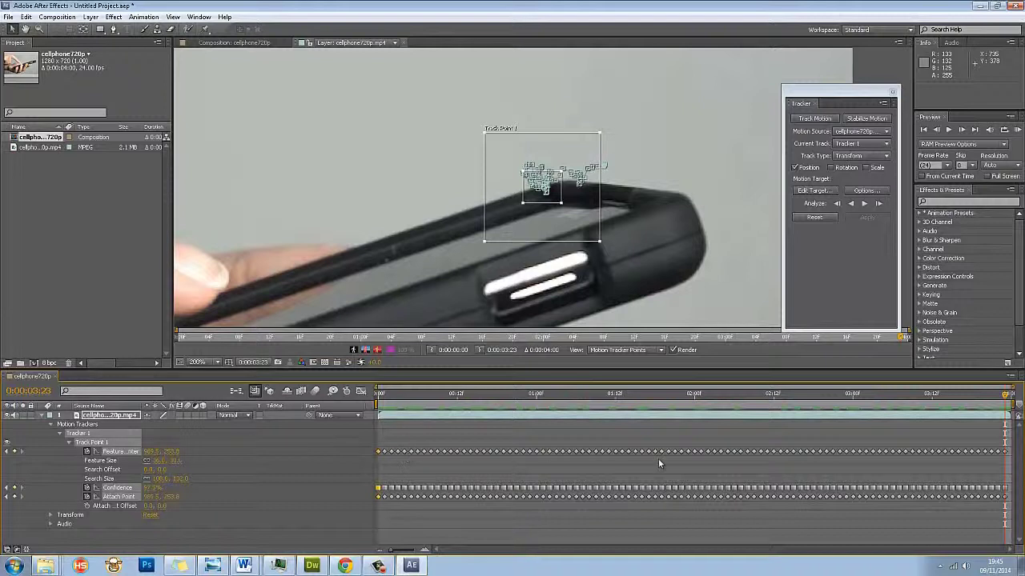
{"action": "left_click", "coordinate": [69, 441]}
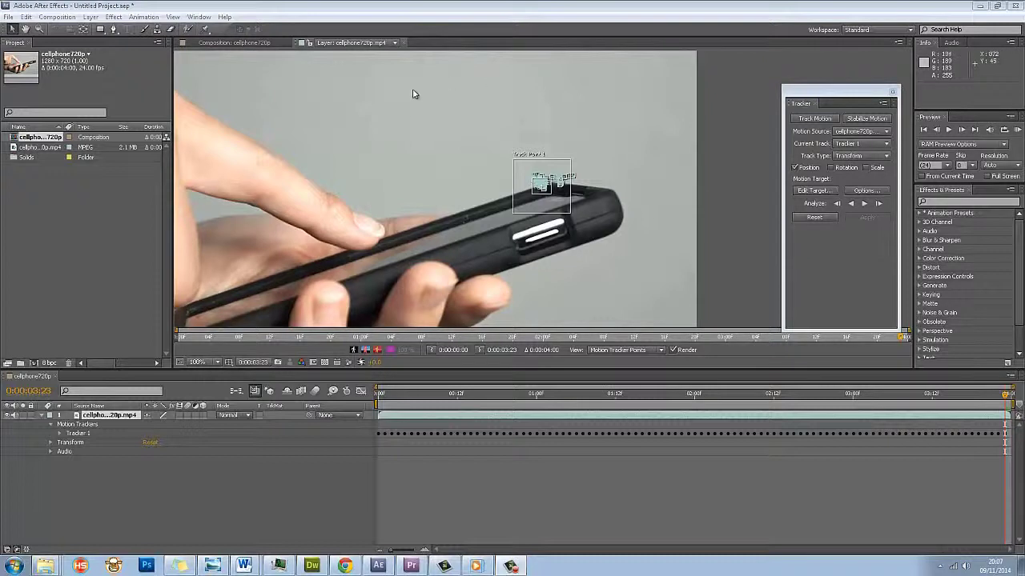
- Switch between the Layer and Composition viewer tabs, finishing on Composition: cellphone720p
{"action": "left_click", "coordinate": [232, 43]}
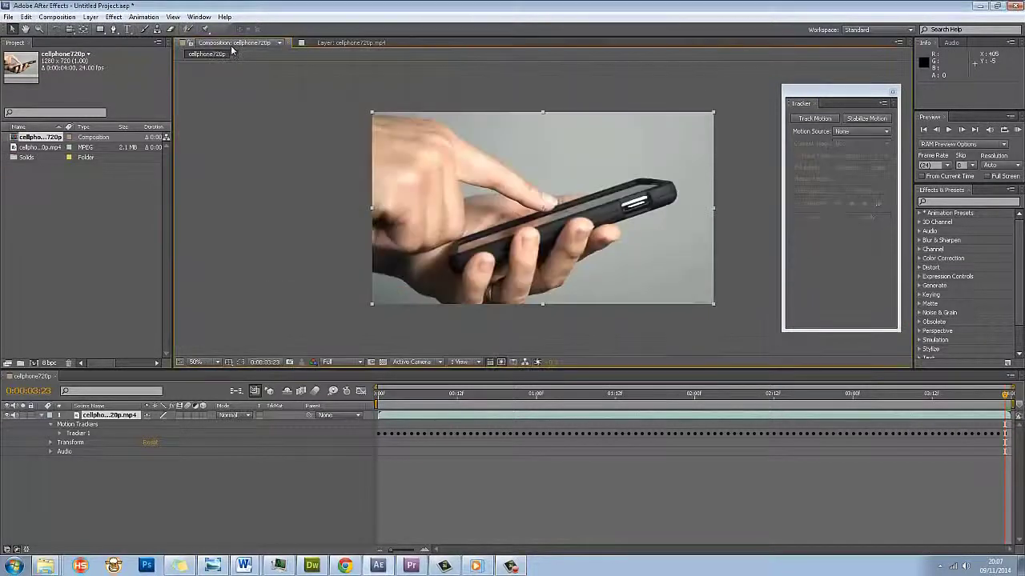
{"action": "left_click", "coordinate": [344, 43]}
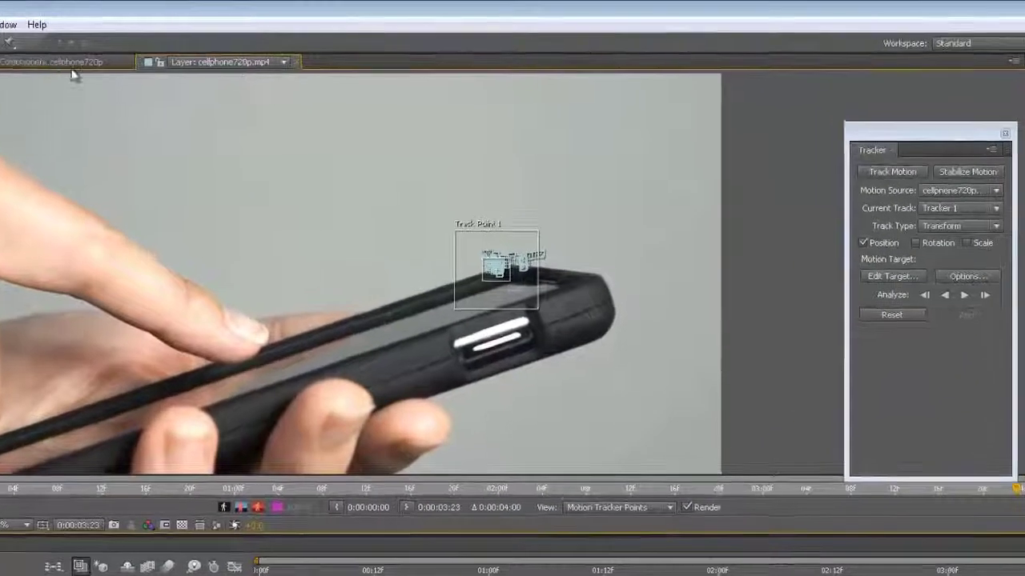
{"action": "left_click", "coordinate": [249, 45]}
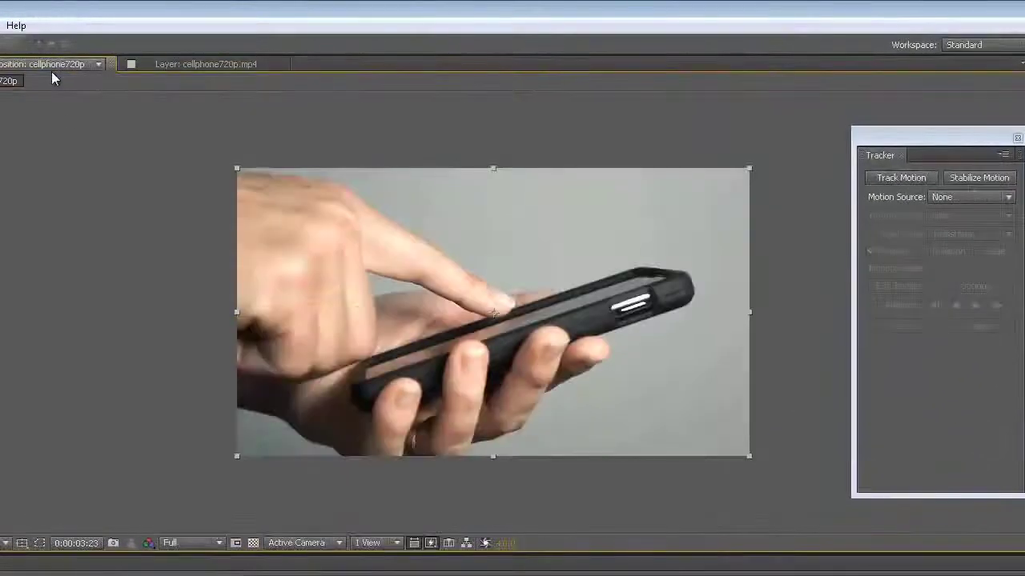
{"action": "left_click", "coordinate": [211, 67]}
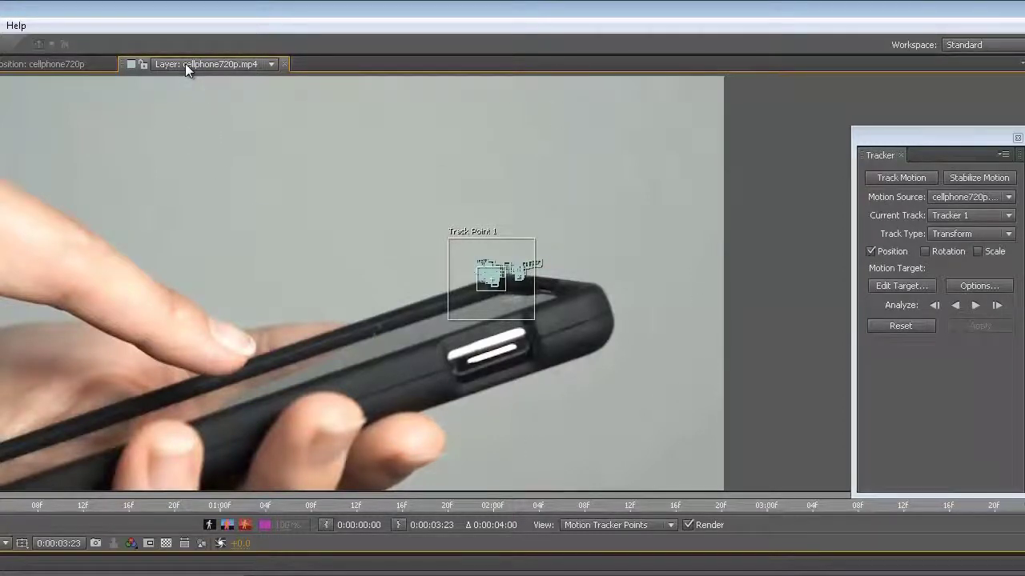
{"action": "left_click", "coordinate": [54, 64]}
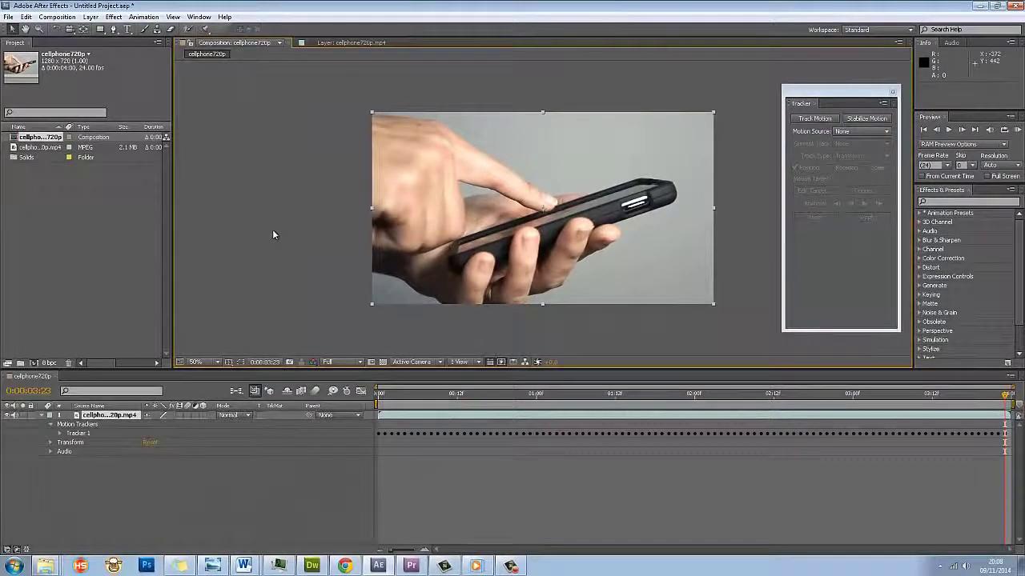
{"action": "left_click", "coordinate": [91, 19]}
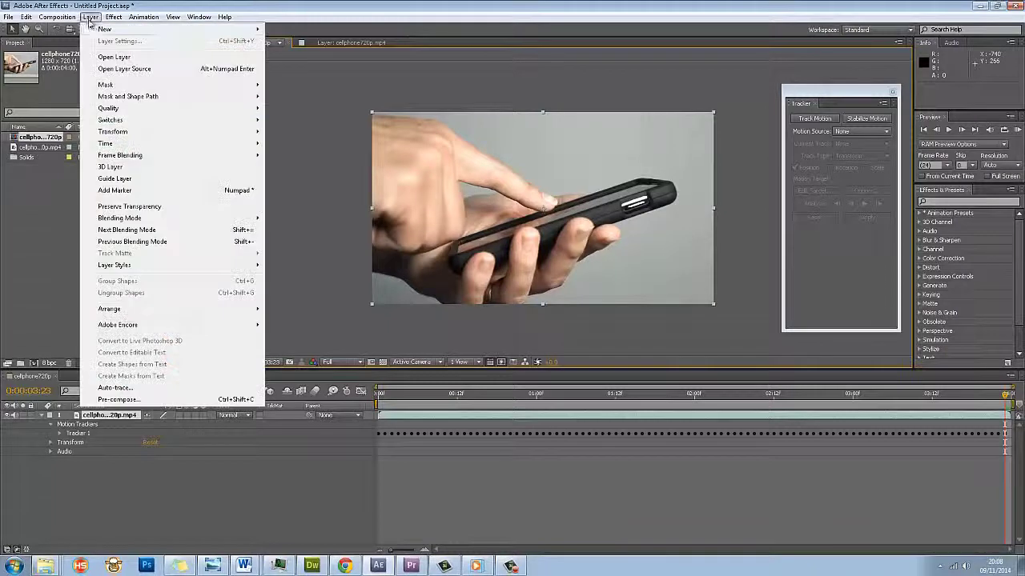
{"action": "mouse_move", "coordinate": [120, 30]}
{"action": "left_click", "coordinate": [296, 75]}
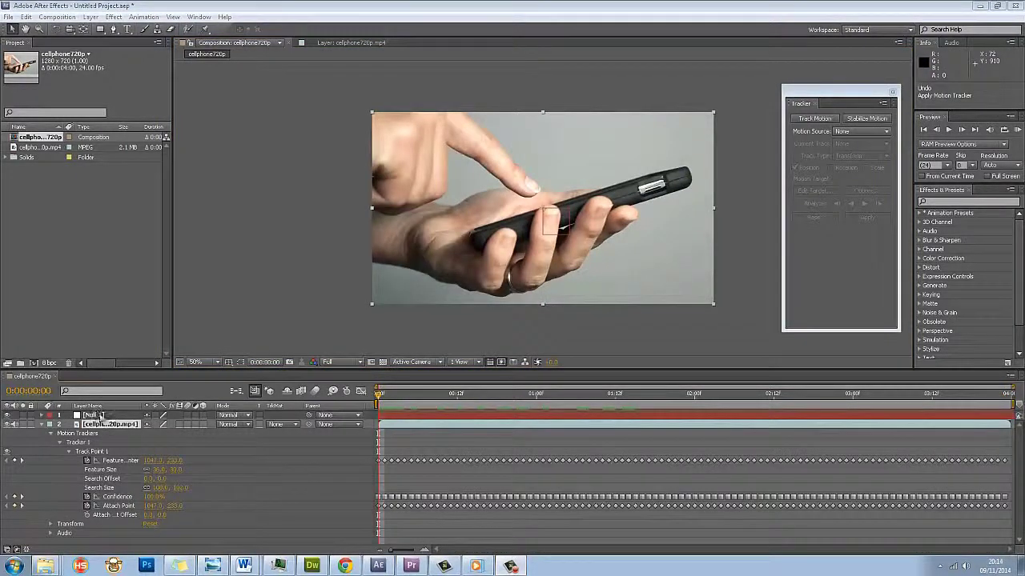
{"action": "left_click", "coordinate": [95, 416]}
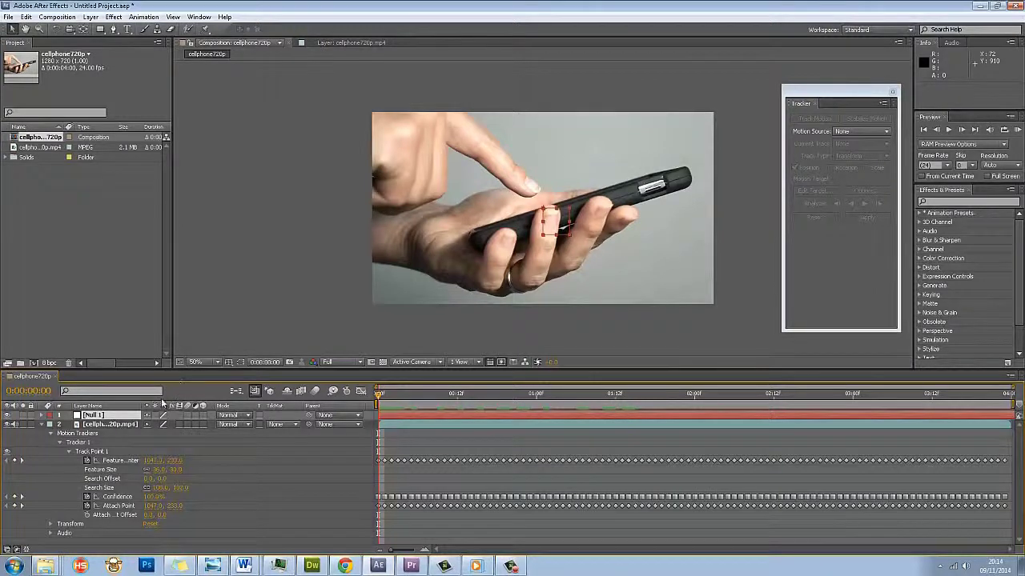
{"action": "left_click", "coordinate": [422, 426]}
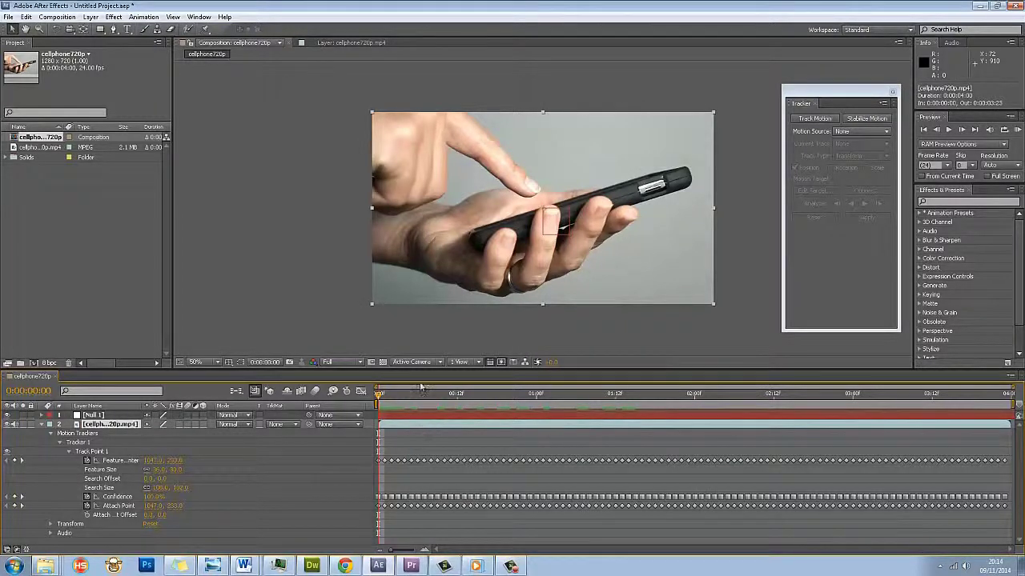
- Make Null 1 the motion target for Tracker 1 and apply the tracked motion in X and Y
{"action": "left_click", "coordinate": [357, 42]}
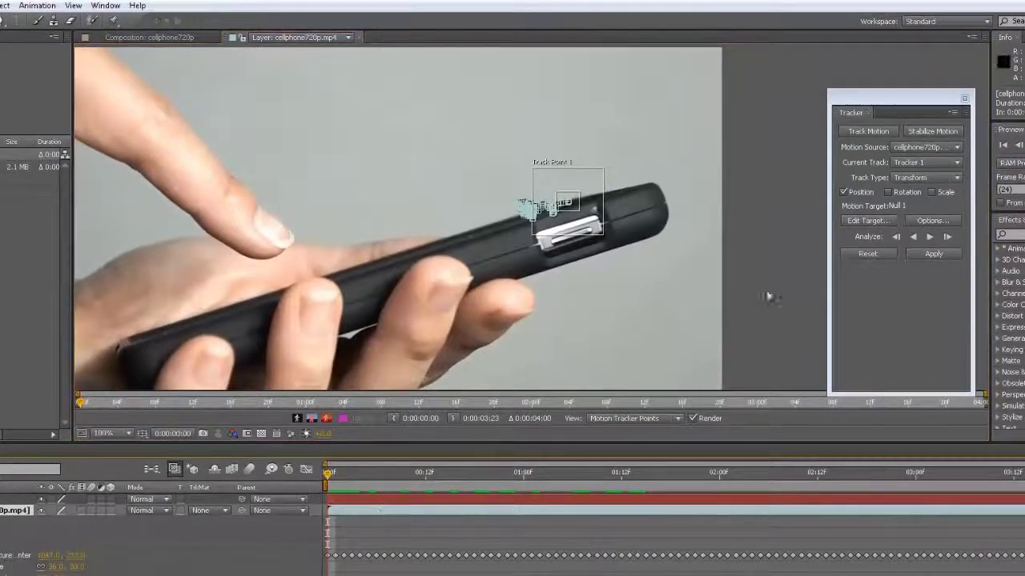
{"action": "left_click", "coordinate": [888, 217]}
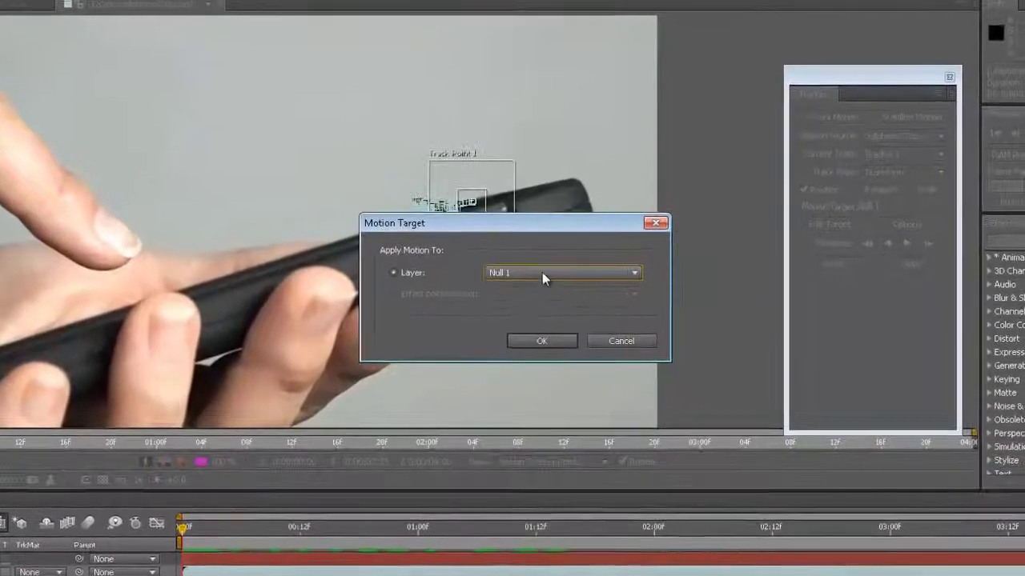
{"action": "left_click", "coordinate": [627, 261]}
{"action": "left_click", "coordinate": [629, 275]}
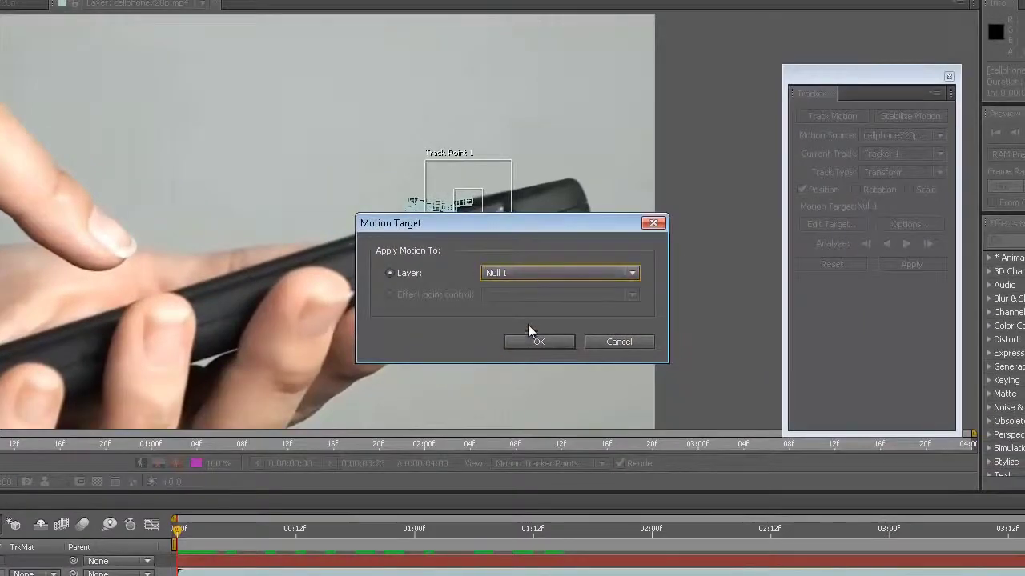
{"action": "left_click", "coordinate": [535, 342]}
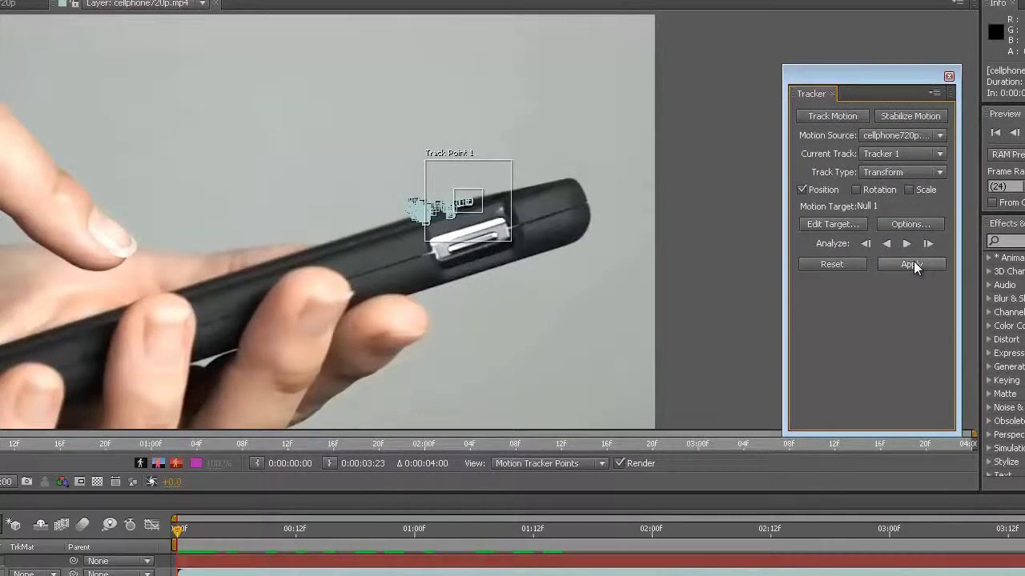
{"action": "left_click", "coordinate": [914, 262]}
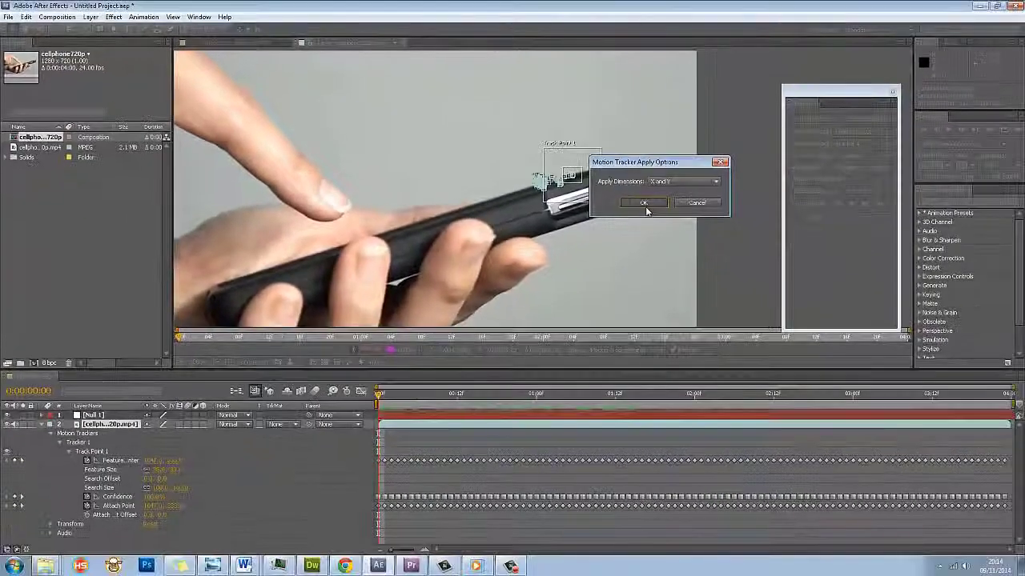
{"action": "left_click", "coordinate": [644, 204]}
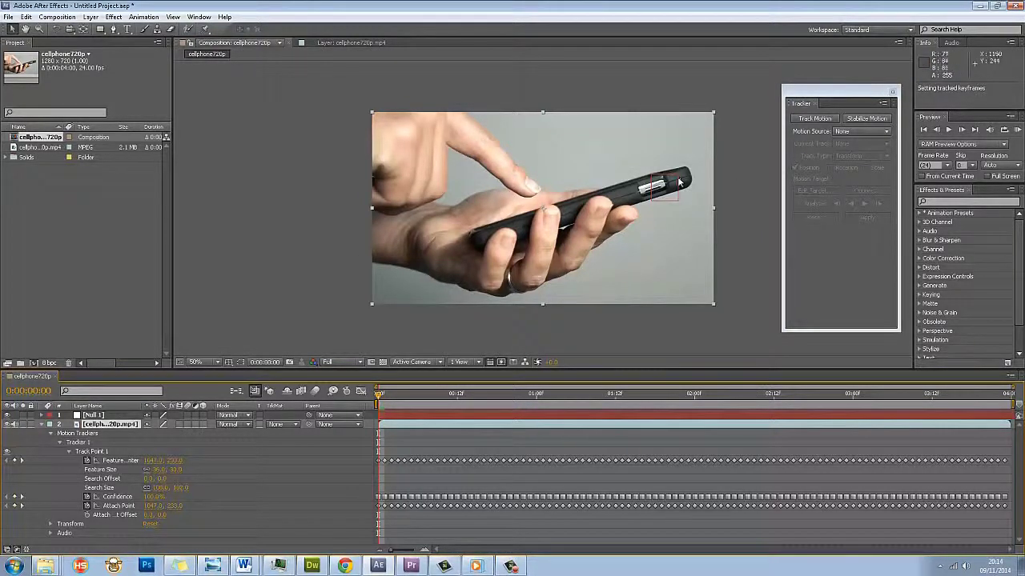
{"action": "key", "text": "space"}
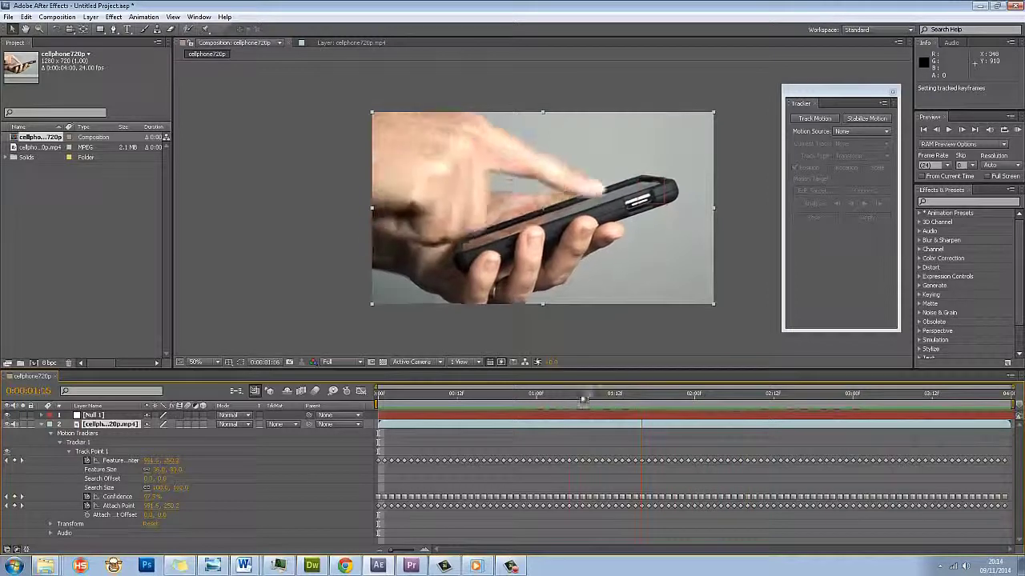
{"action": "key", "text": "space"}
{"action": "key", "text": "Home"}
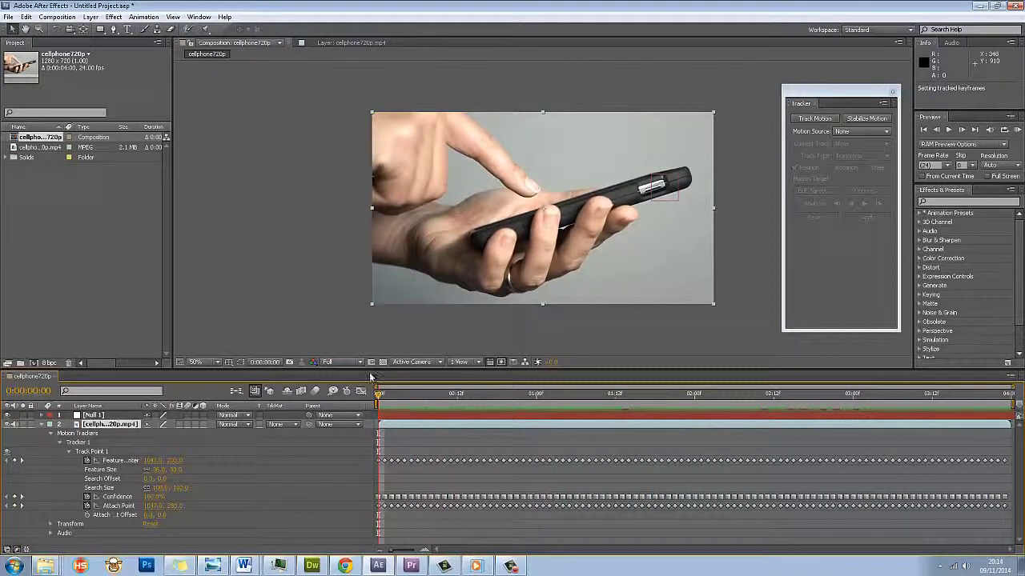
{"action": "left_click", "coordinate": [110, 416]}
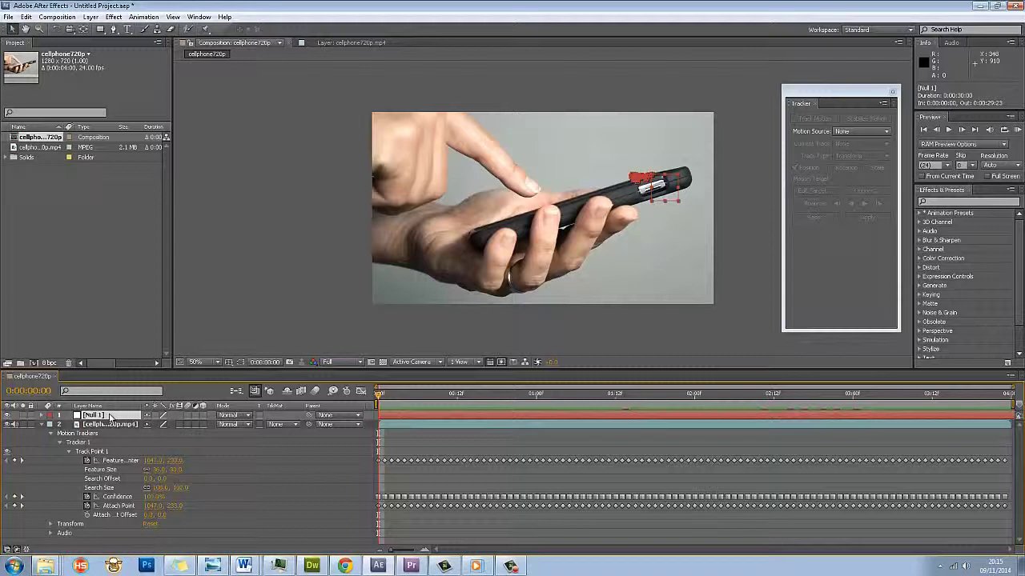
- Create a new text layer using the Impact font
{"action": "left_click", "coordinate": [91, 17]}
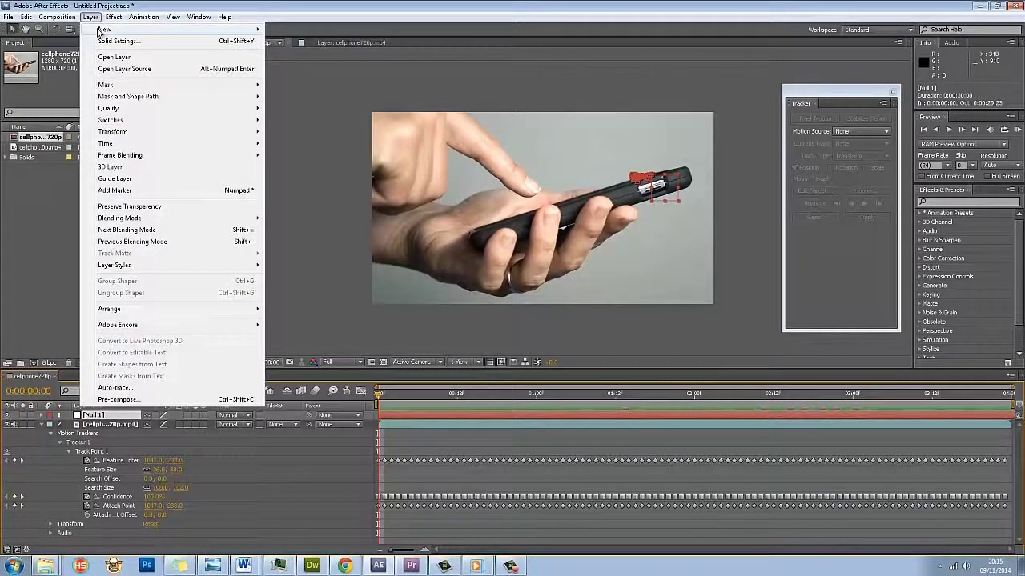
{"action": "mouse_move", "coordinate": [100, 29]}
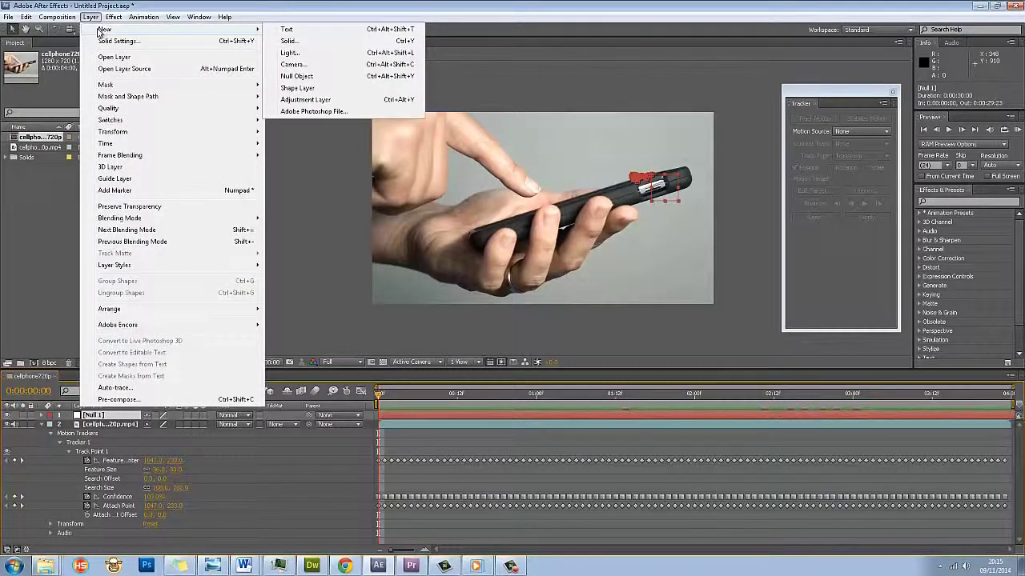
{"action": "left_click", "coordinate": [290, 31]}
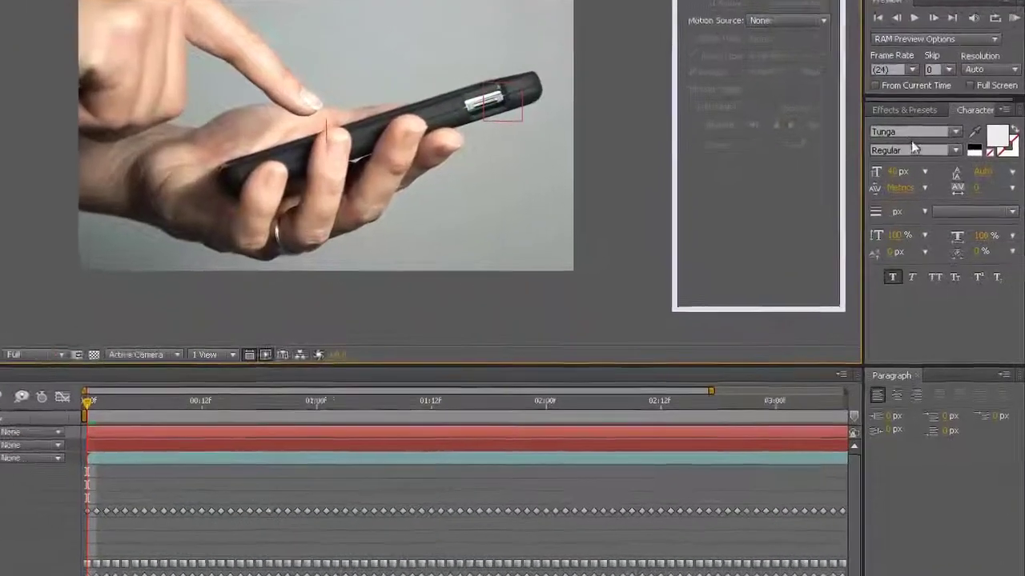
{"action": "left_click", "coordinate": [940, 208]}
{"action": "type", "text": "Impact"}
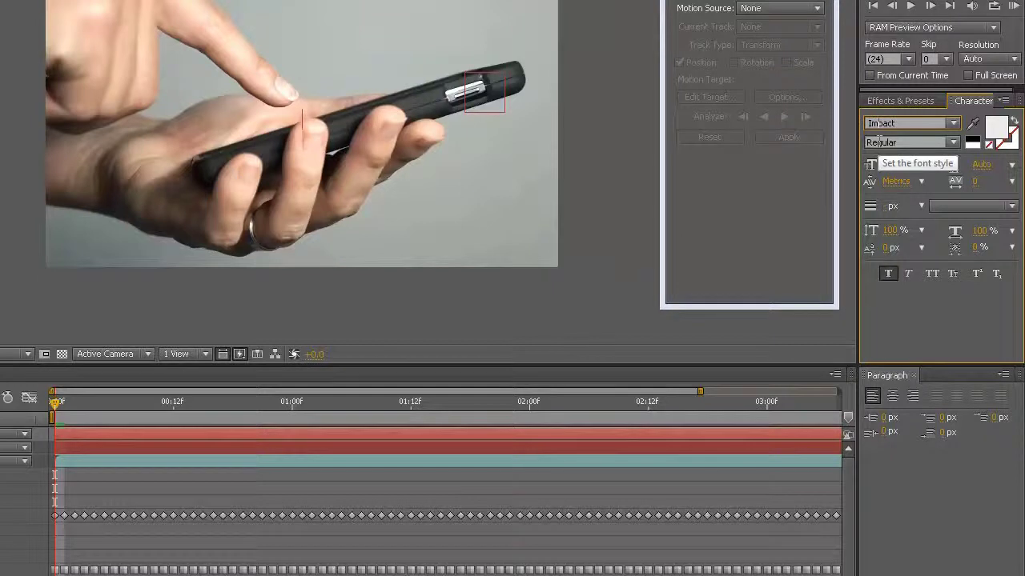
{"action": "key", "text": "Return"}
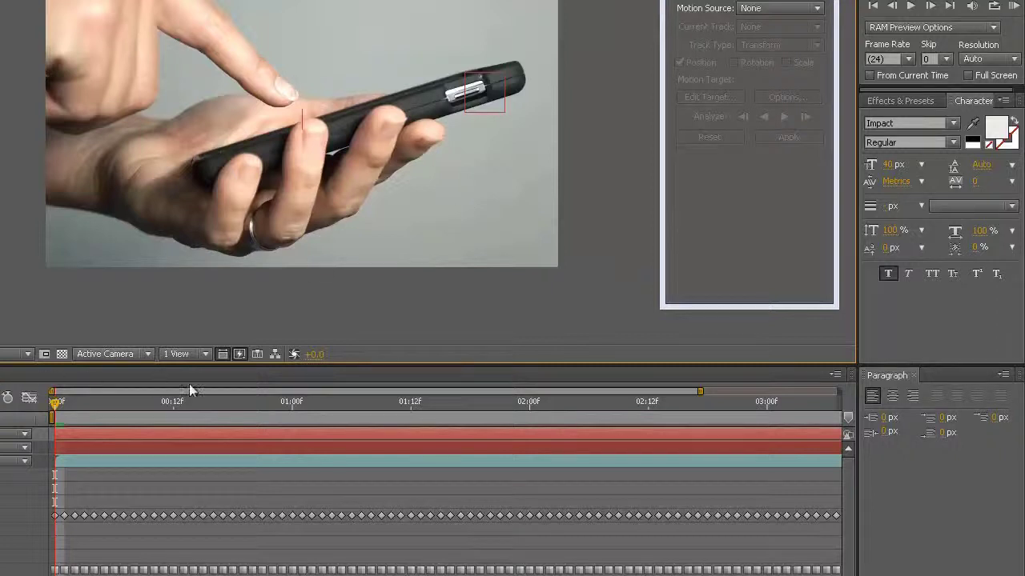
- Type the TOUCH SCREEN title in black and move it just above the phone
{"action": "left_click", "coordinate": [174, 431]}
{"action": "type", "text": "OUCH SCRE"}
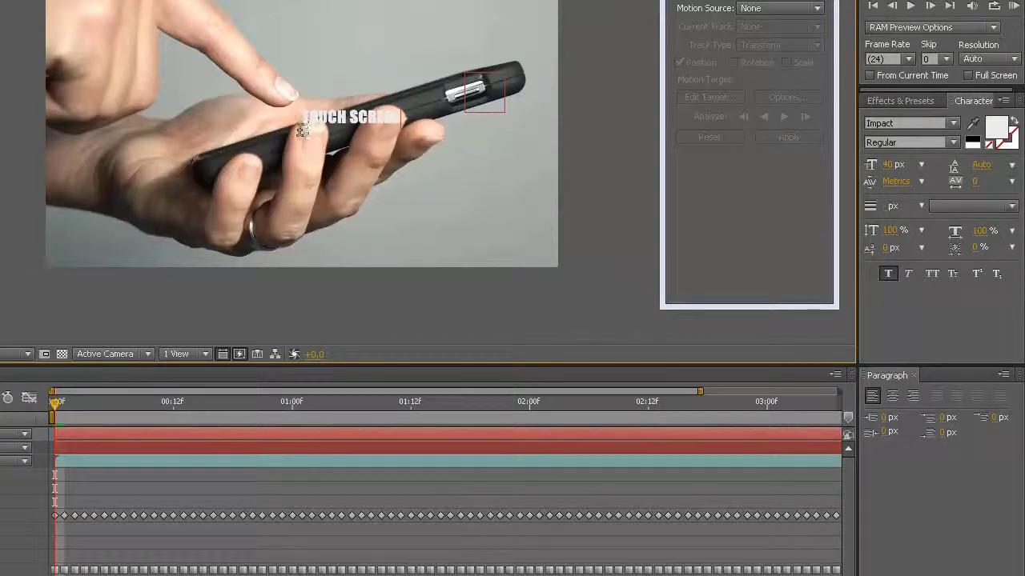
{"action": "key", "text": "BackSpace"}
{"action": "key", "text": "ctrl+a"}
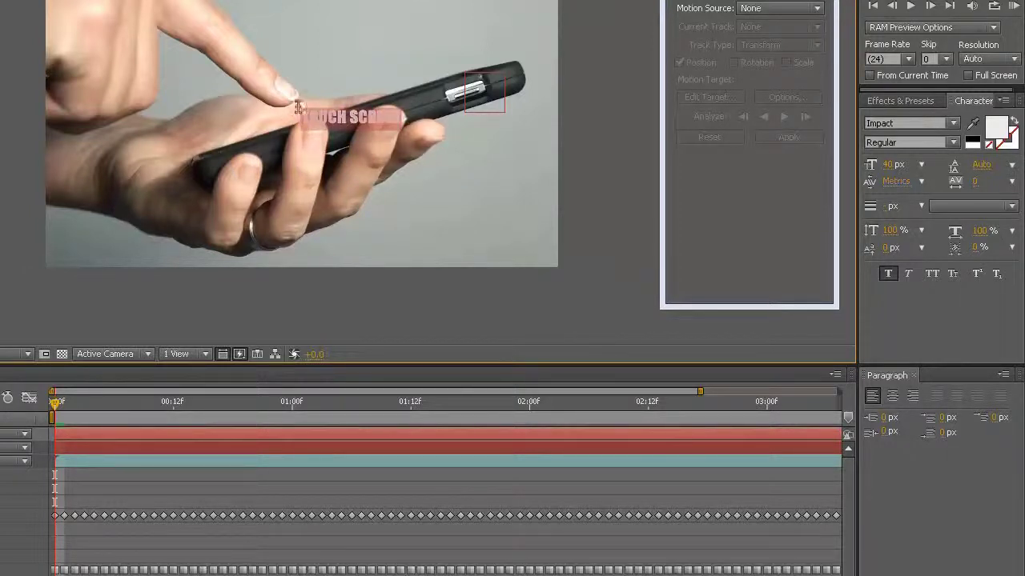
{"action": "left_click", "coordinate": [995, 126]}
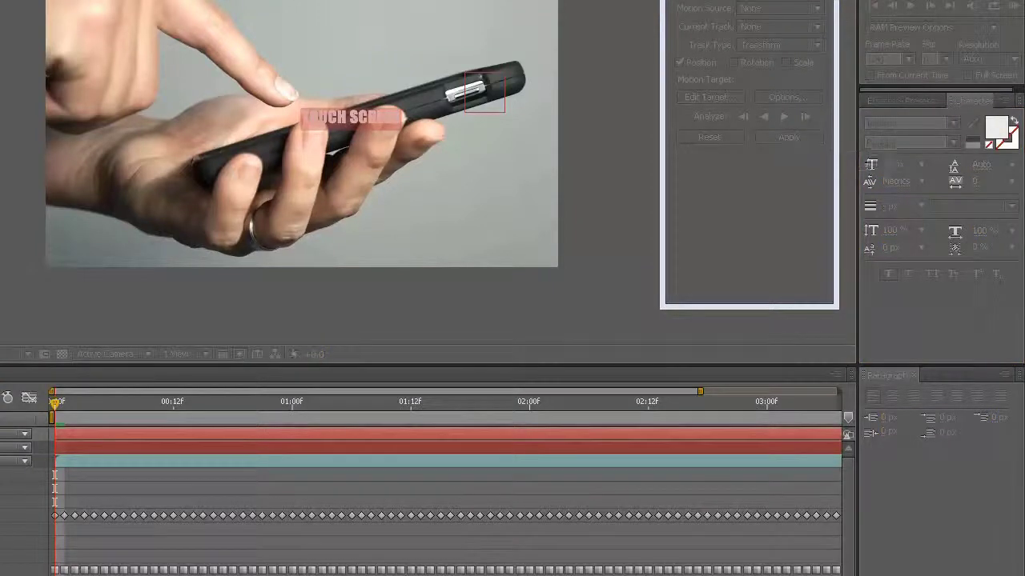
{"action": "key", "text": "Return"}
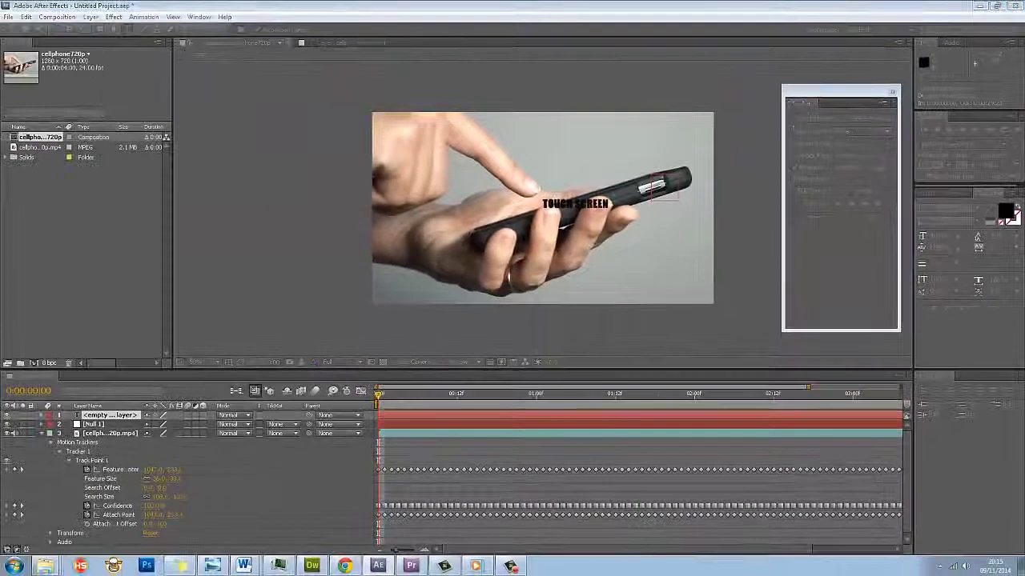
{"action": "left_click", "coordinate": [12, 29]}
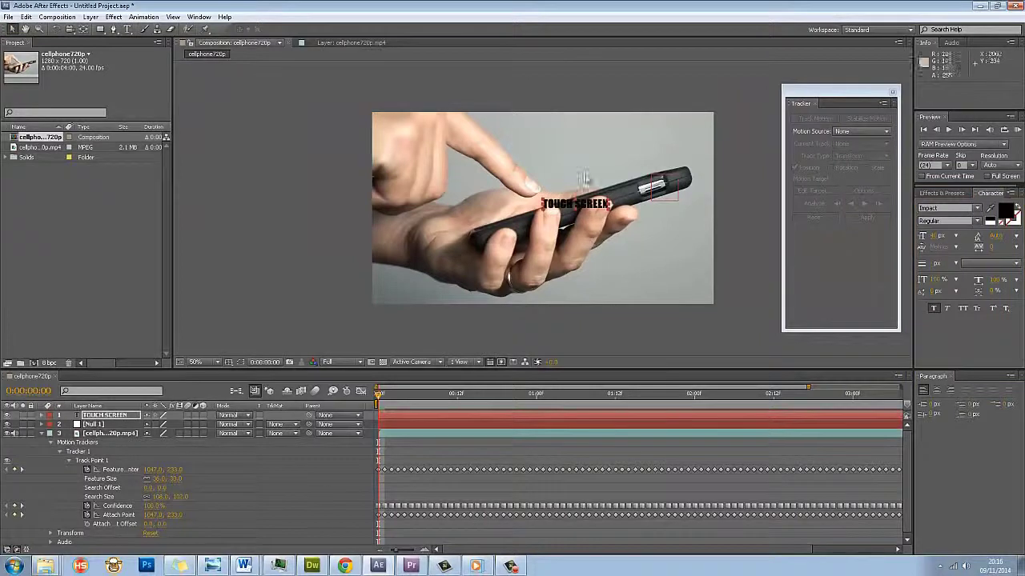
{"action": "left_click_drag", "start_coordinate": [581, 202], "coordinate": [622, 163]}
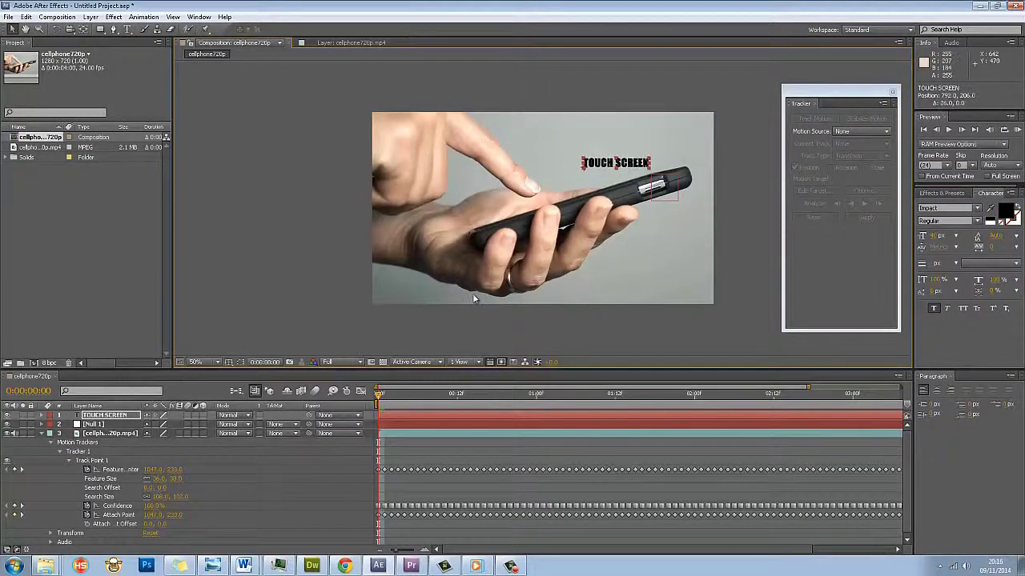
- Pick-whip TOUCH SCREEN's Parent to Null 1, scrub to verify it follows, then return to frame 0
{"action": "right_click", "coordinate": [312, 408]}
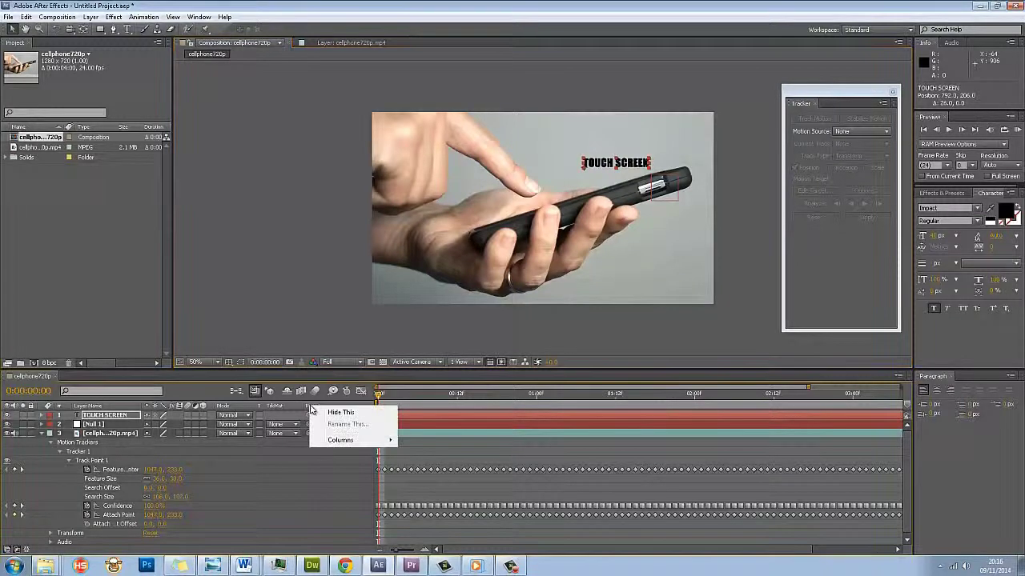
{"action": "left_click", "coordinate": [233, 442]}
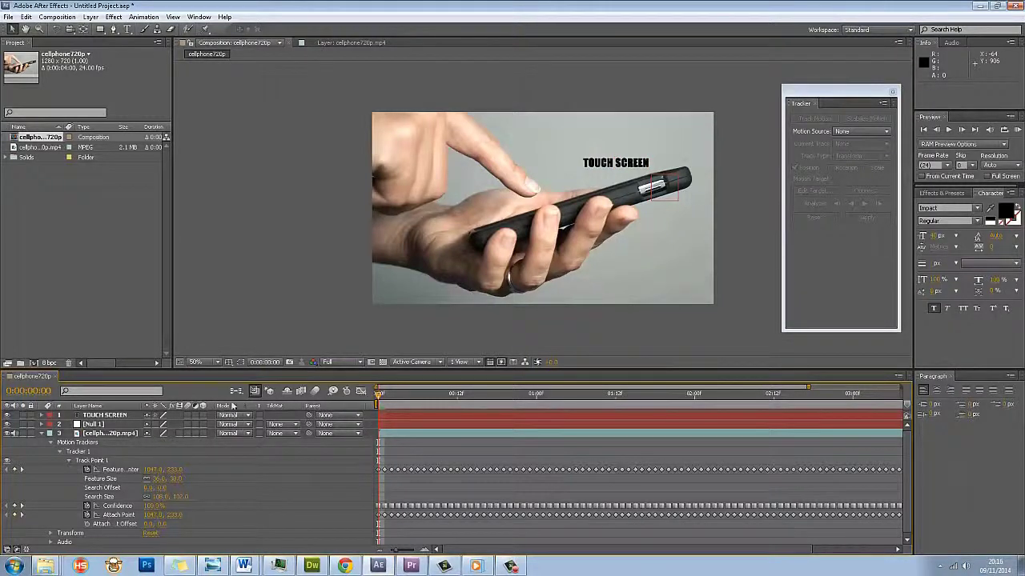
{"action": "right_click", "coordinate": [312, 408]}
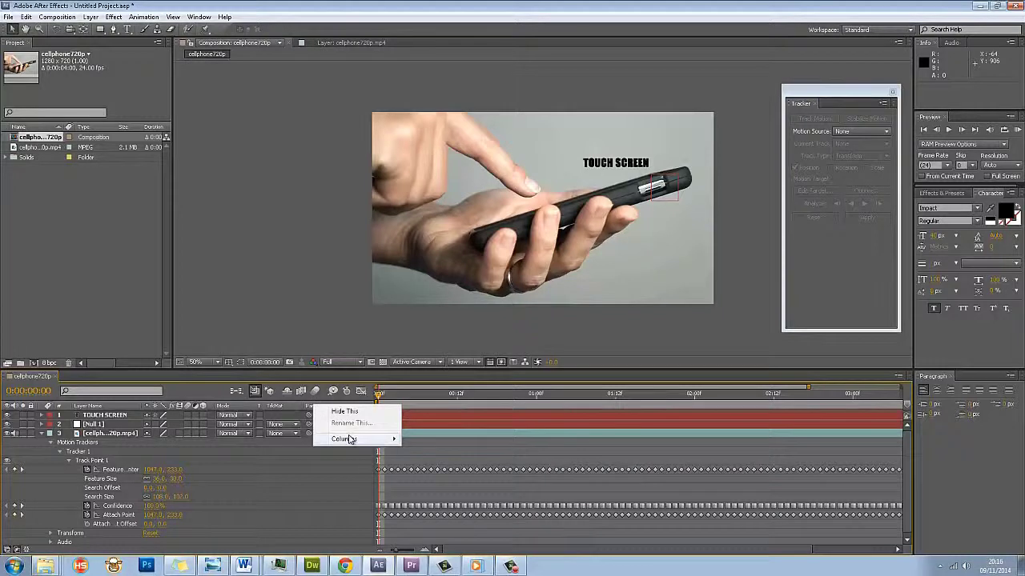
{"action": "mouse_move", "coordinate": [349, 440]}
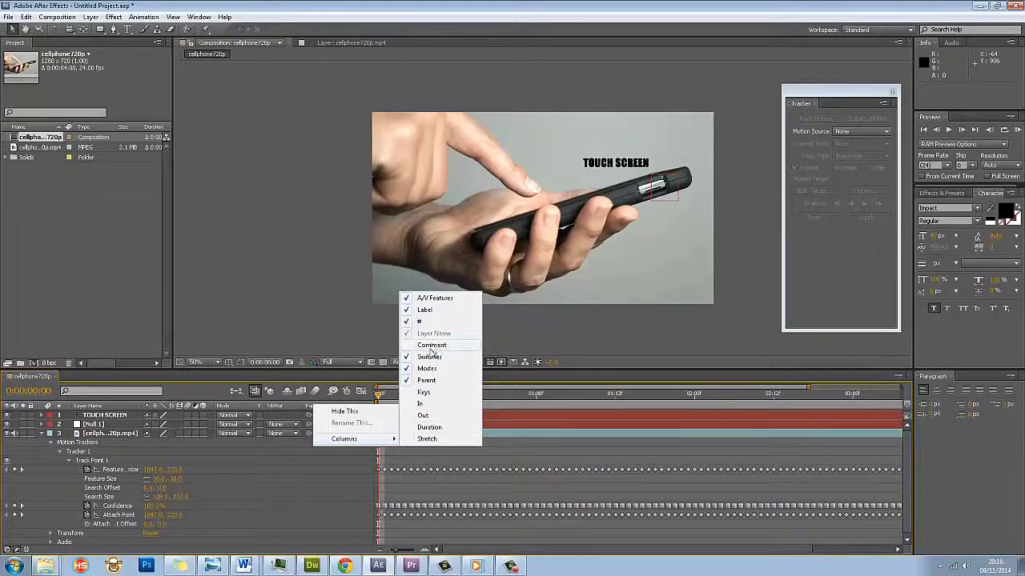
{"action": "left_click", "coordinate": [429, 427]}
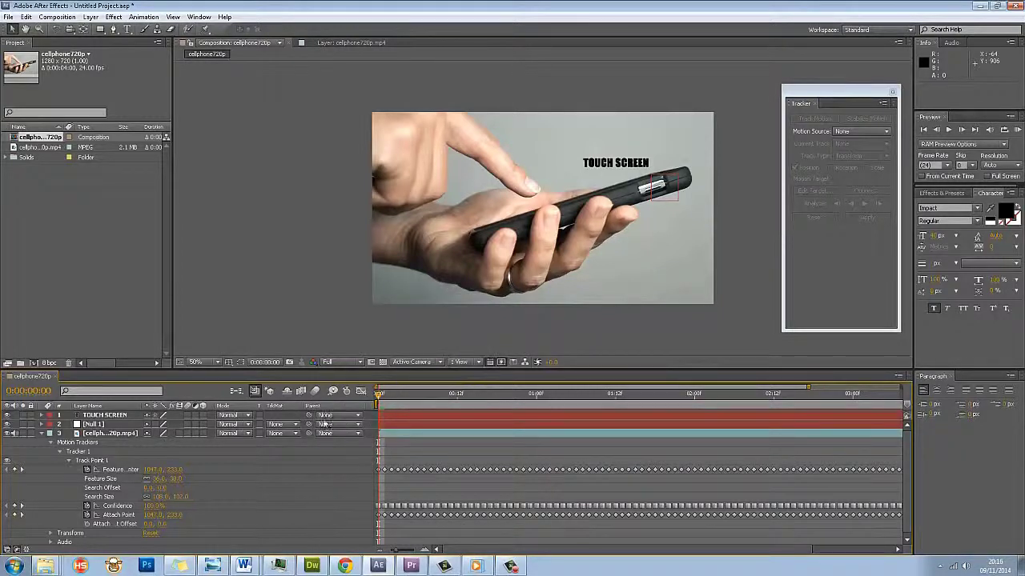
{"action": "right_click", "coordinate": [313, 408]}
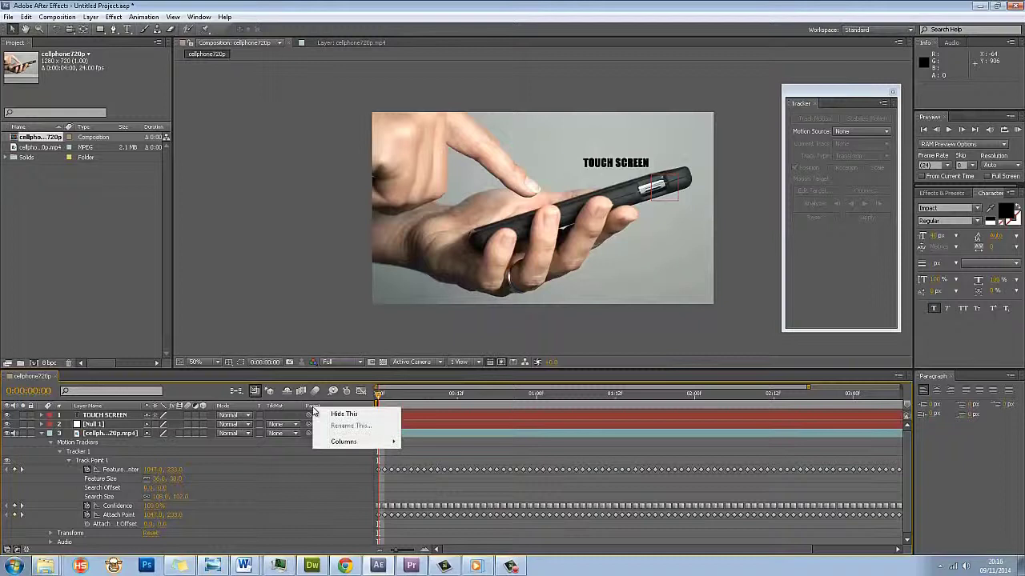
{"action": "left_click", "coordinate": [268, 502]}
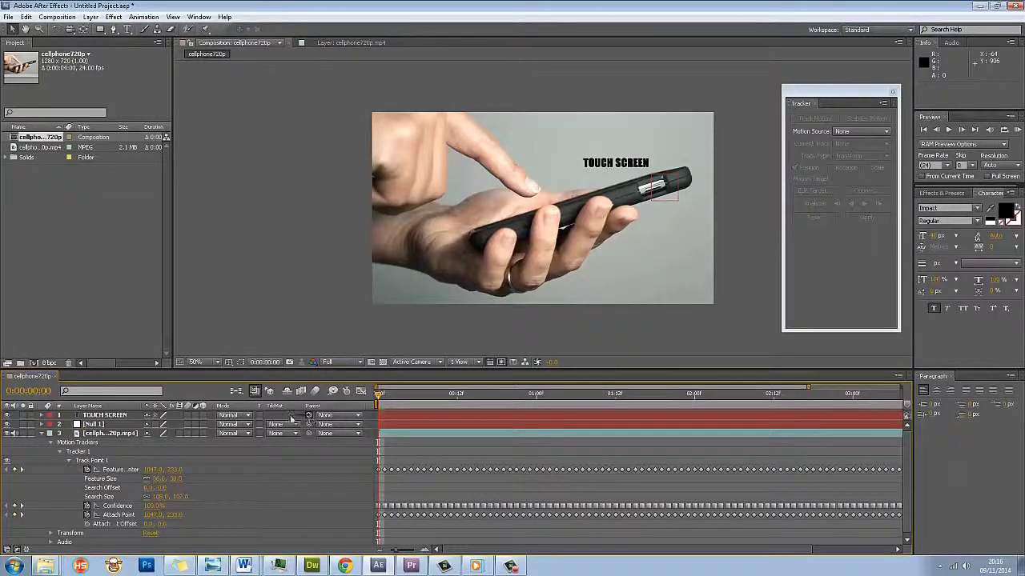
{"action": "left_click_drag", "start_coordinate": [309, 415], "coordinate": [91, 430]}
{"action": "left_click_drag", "start_coordinate": [377, 396], "coordinate": [456, 386]}
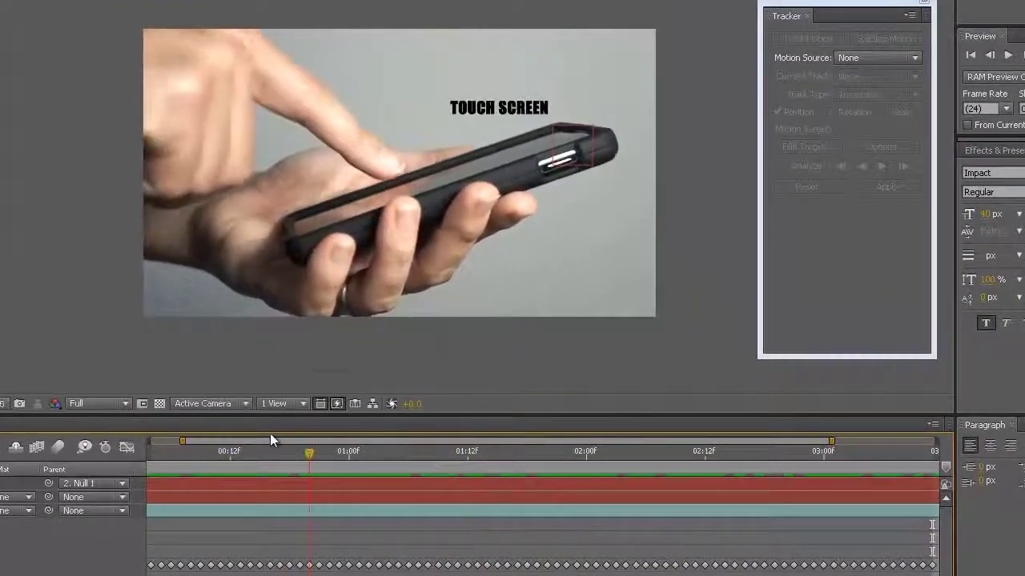
{"action": "left_click_drag", "start_coordinate": [270, 439], "coordinate": [56, 413]}
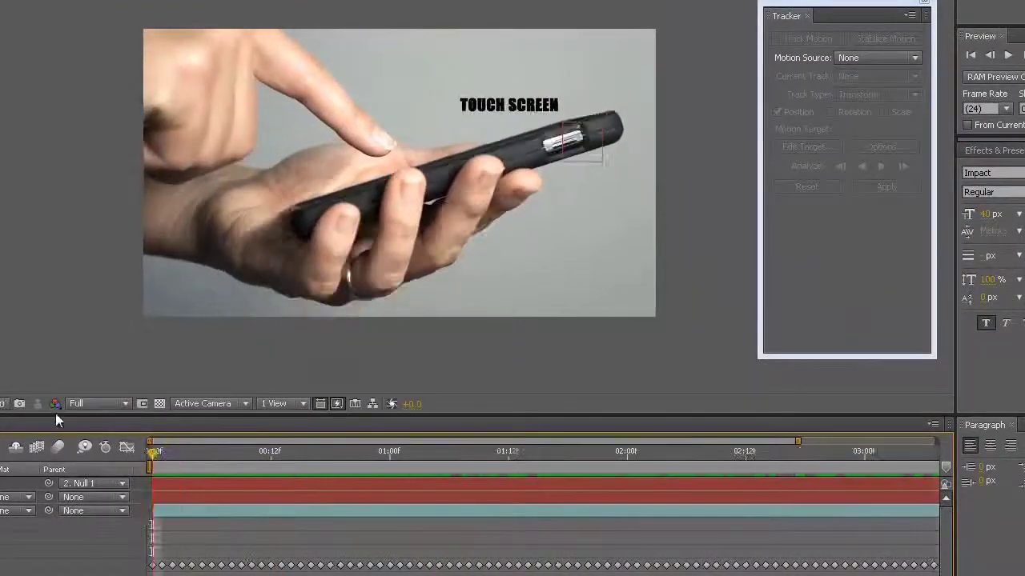
- Play the composition to confirm TOUCH SCREEN stays above the phone's connector
{"action": "key", "text": "space"}
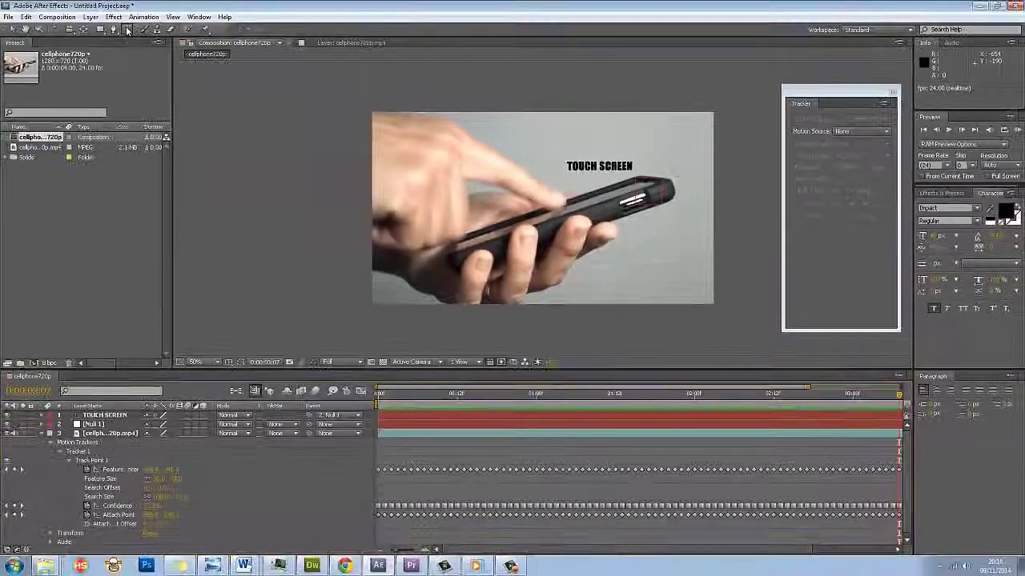
- Add a new TECHNOLOGY text layer near the top of the viewer
{"action": "left_click", "coordinate": [127, 29]}
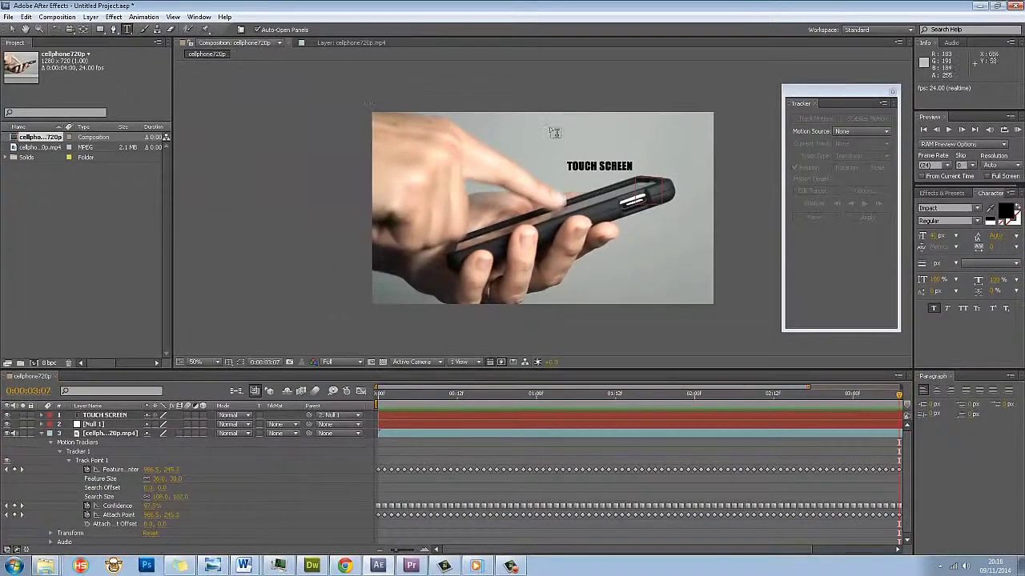
{"action": "left_click", "coordinate": [550, 126]}
{"action": "type", "text": "T"}
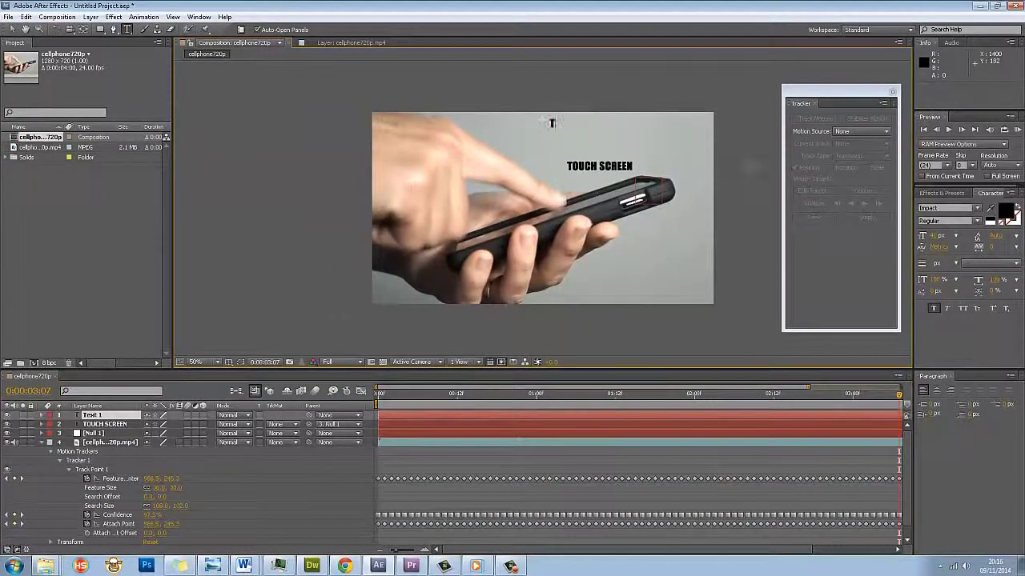
{"action": "type", "text": "ECHNOLOGY"}
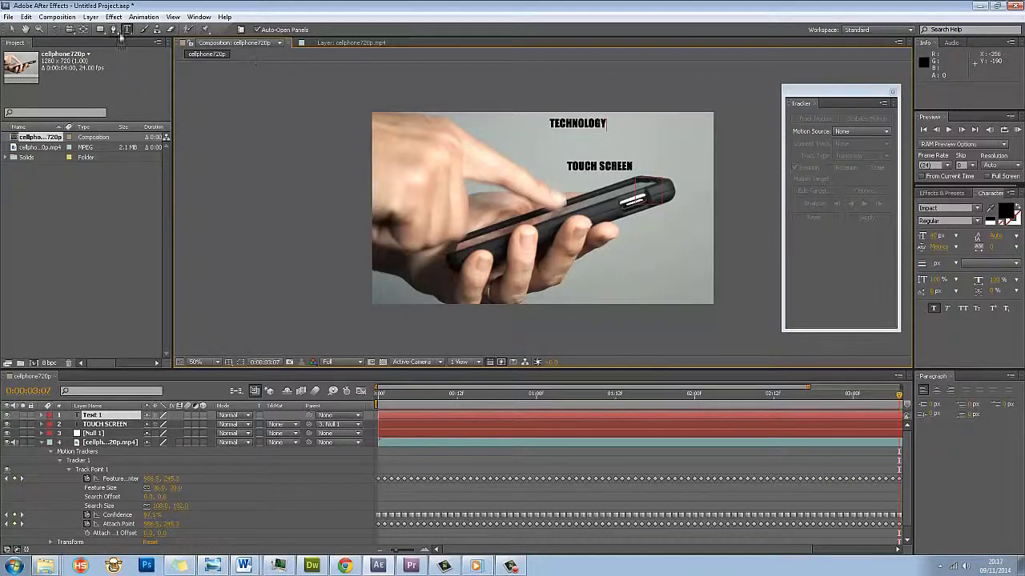
{"action": "left_click", "coordinate": [17, 31]}
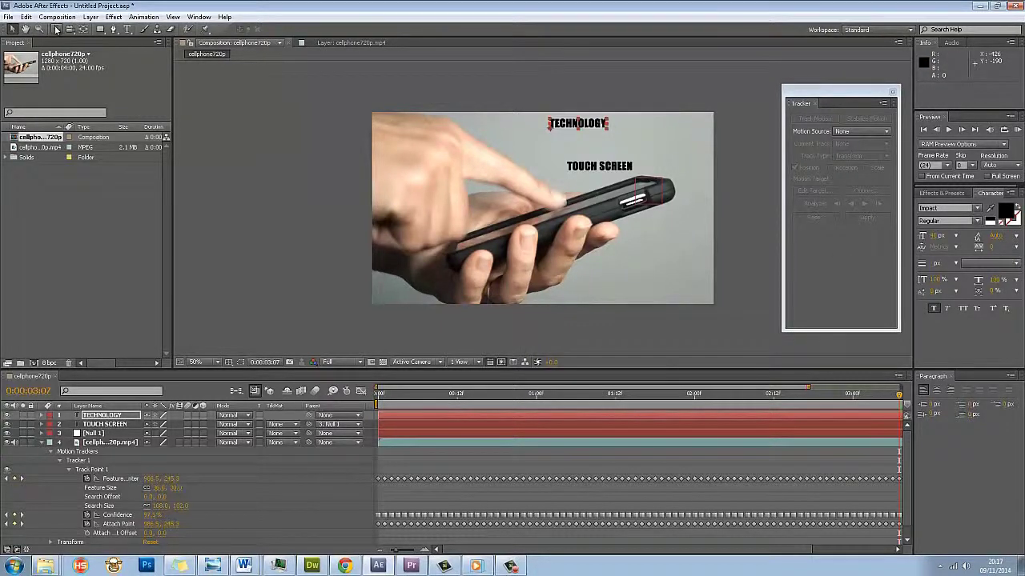
- Rotate TECHNOLOGY to stand vertically beside TOUCH SCREEN
{"action": "left_click", "coordinate": [56, 29]}
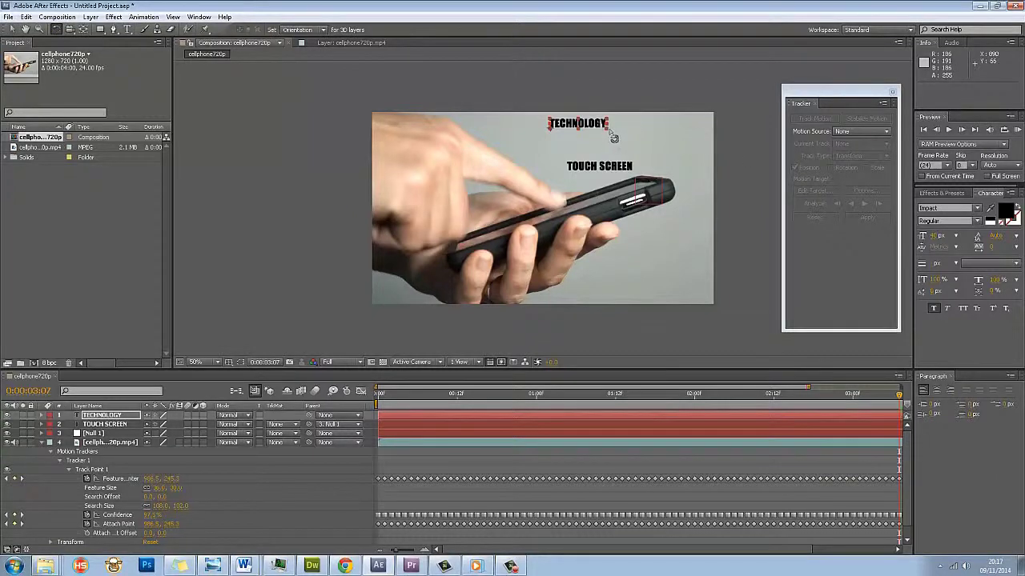
{"action": "left_click_drag", "start_coordinate": [613, 138], "coordinate": [590, 130]}
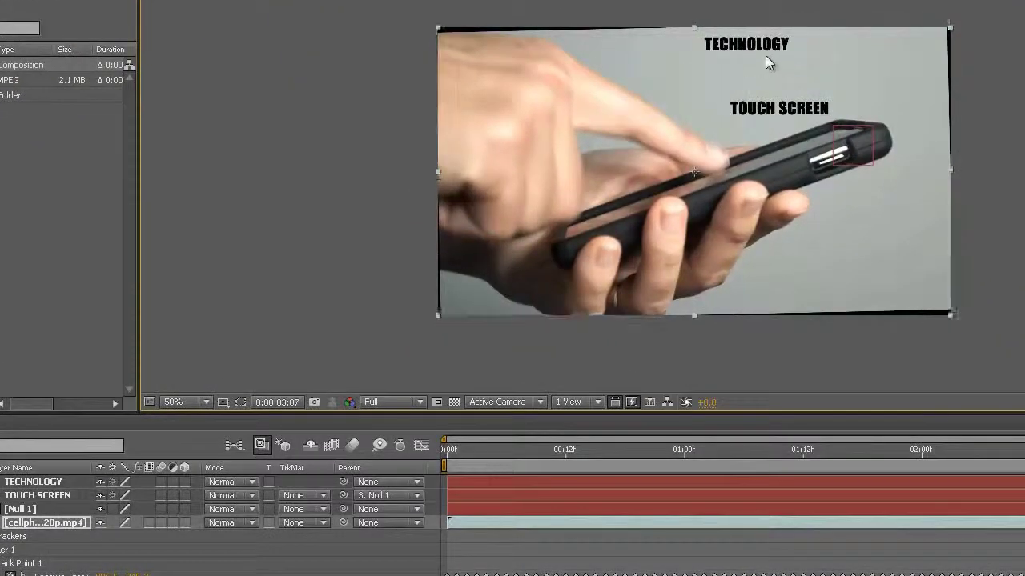
{"action": "left_click_drag", "start_coordinate": [765, 63], "coordinate": [775, 53]}
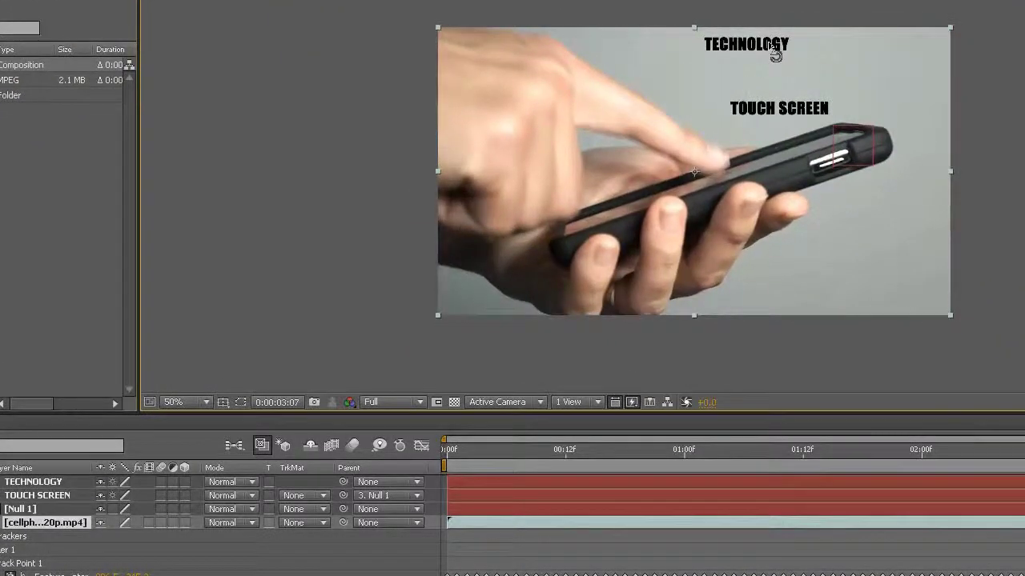
{"action": "left_click", "coordinate": [52, 481]}
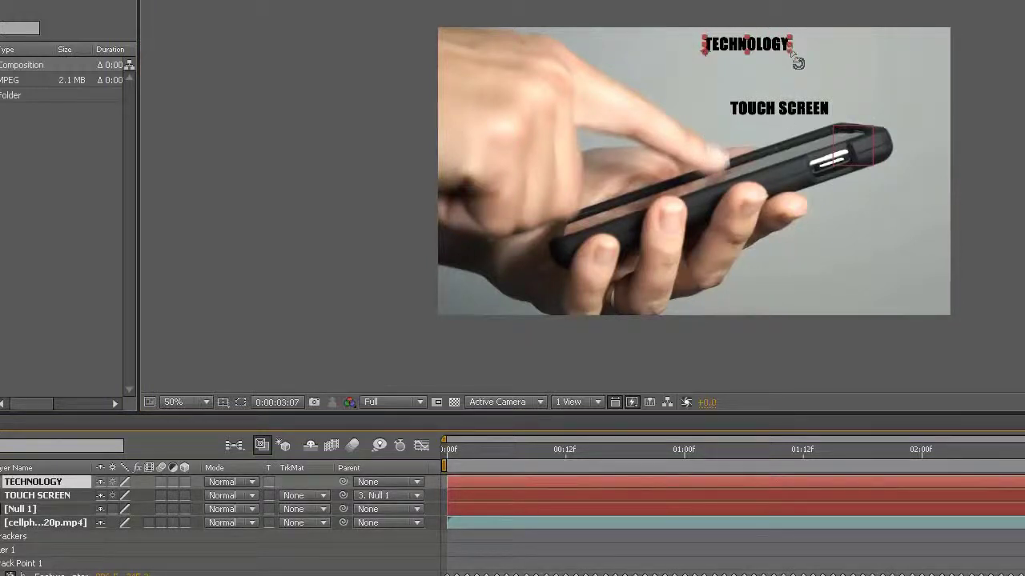
{"action": "left_click_drag", "start_coordinate": [791, 63], "coordinate": [718, 138]}
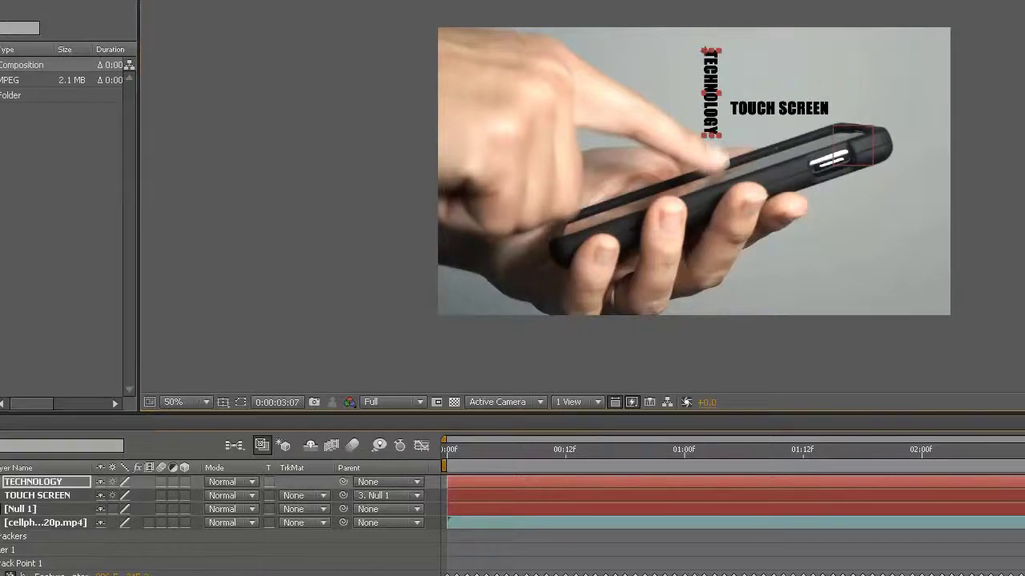
- Change the TECHNOLOGY title's font to Kartika and its fill colour to dark red
{"action": "left_click", "coordinate": [0, 482]}
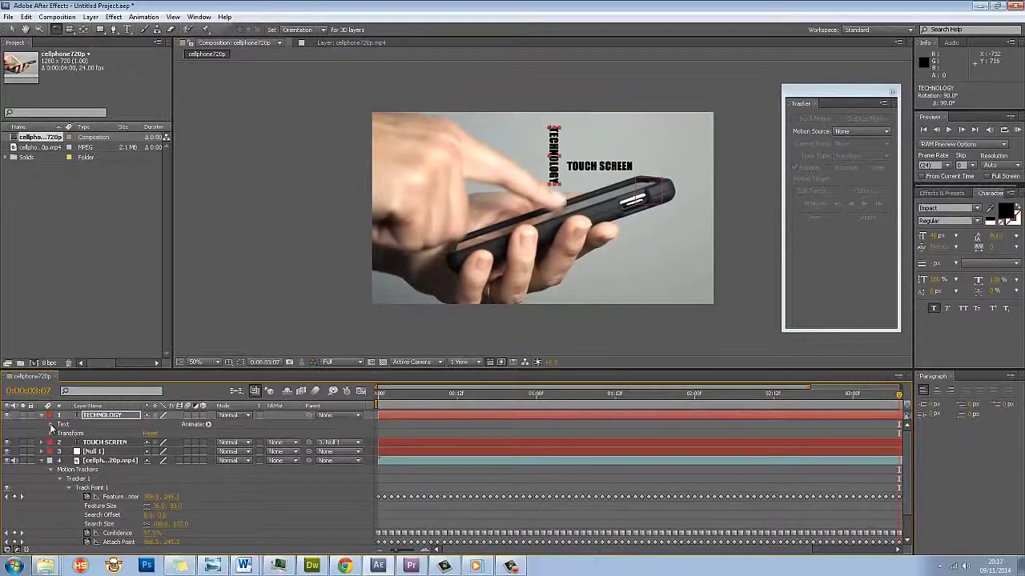
{"action": "left_click", "coordinate": [51, 434]}
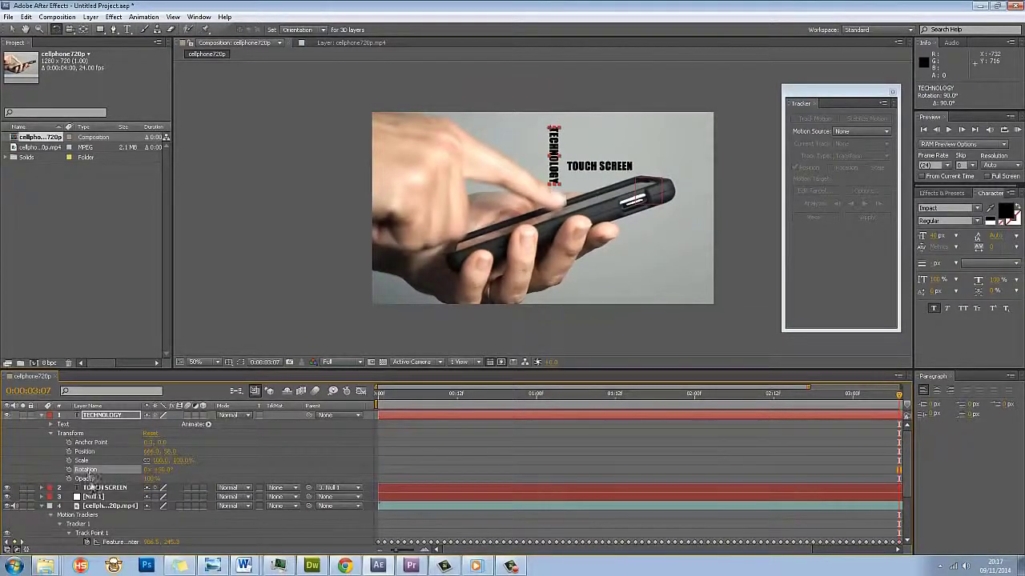
{"action": "key", "text": "F2"}
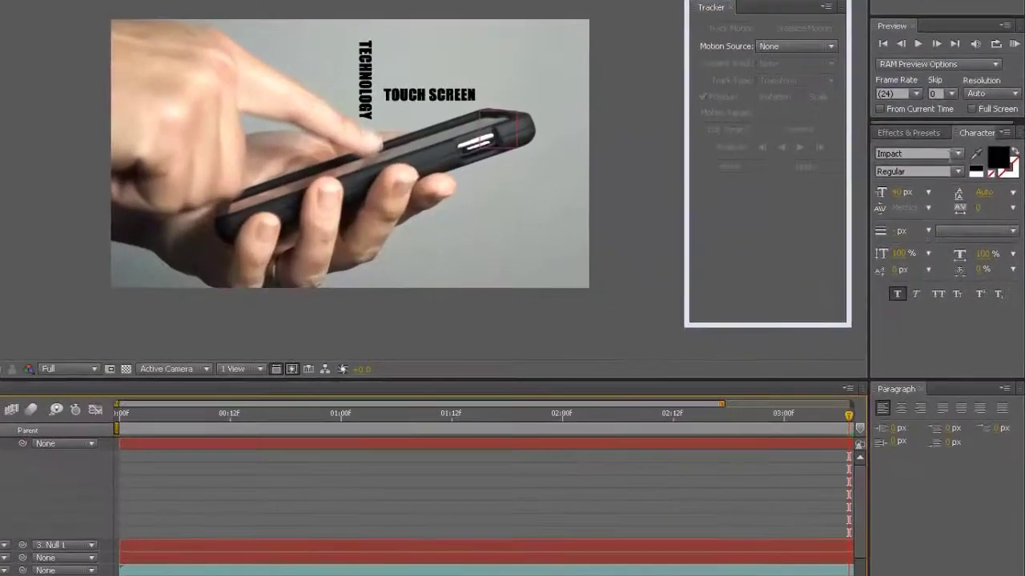
{"action": "left_click", "coordinate": [920, 155]}
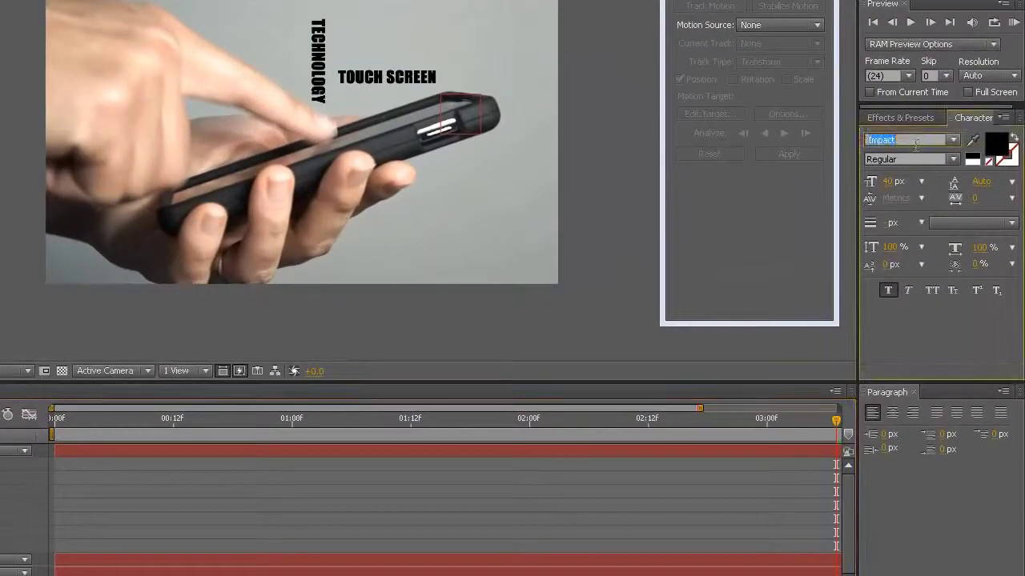
{"action": "type", "text": "Informal Roman"}
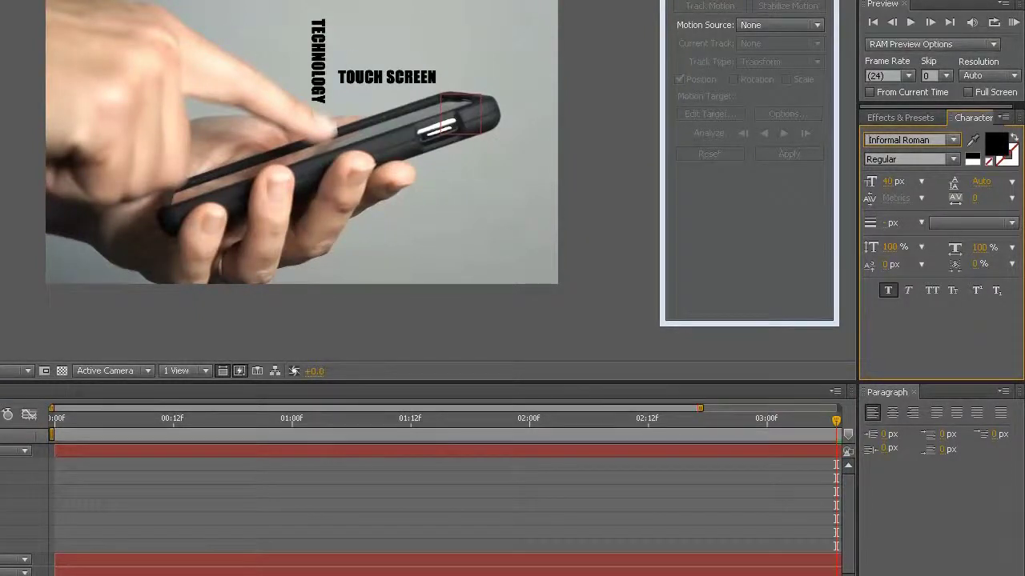
{"action": "left_click", "coordinate": [319, 51]}
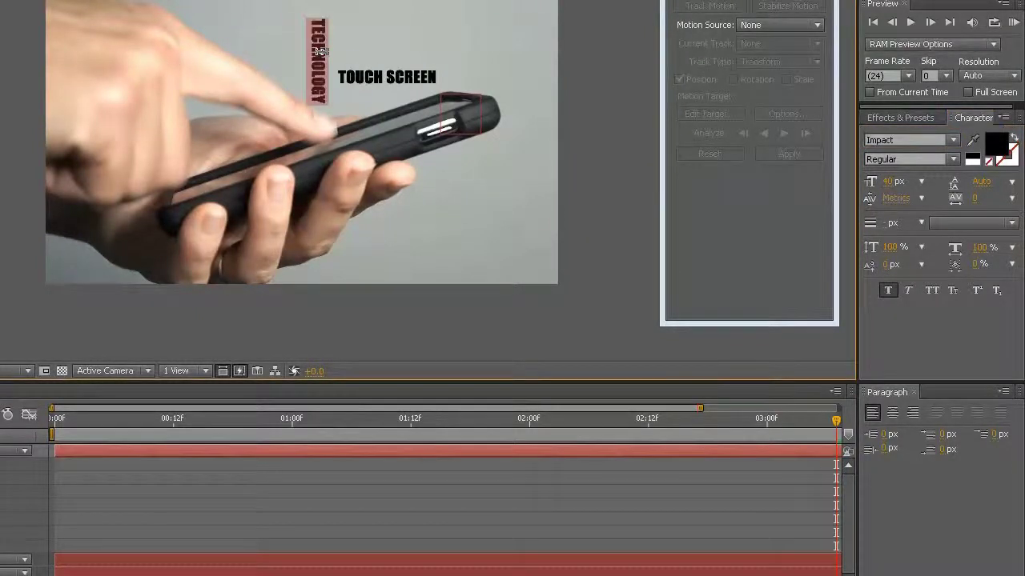
{"action": "left_click", "coordinate": [896, 141]}
{"action": "key", "text": "Down"}
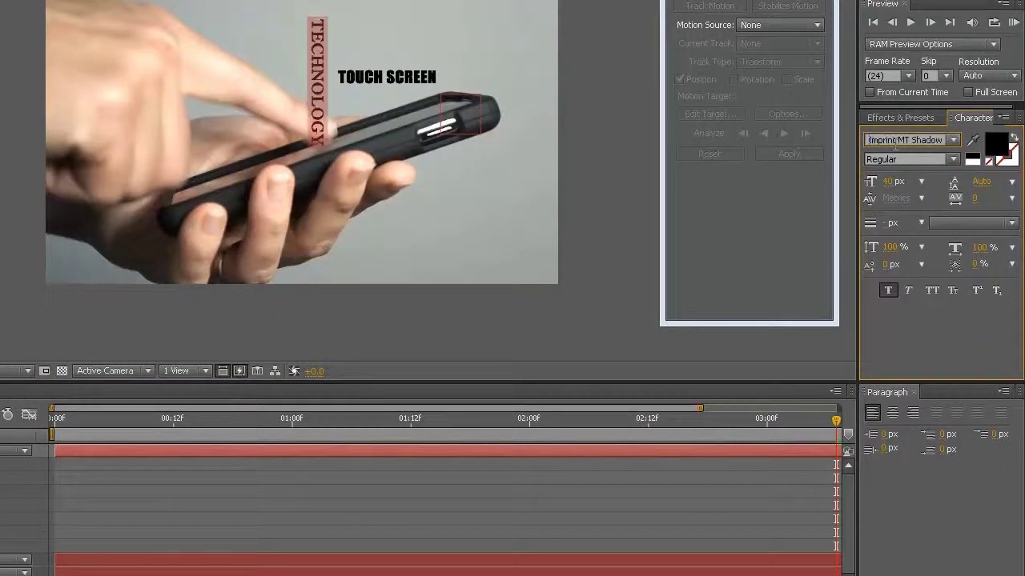
{"action": "key", "text": "Down"}
{"action": "key", "text": "Down"}
{"action": "key", "text": "Down"}
{"action": "key", "text": "Down"}
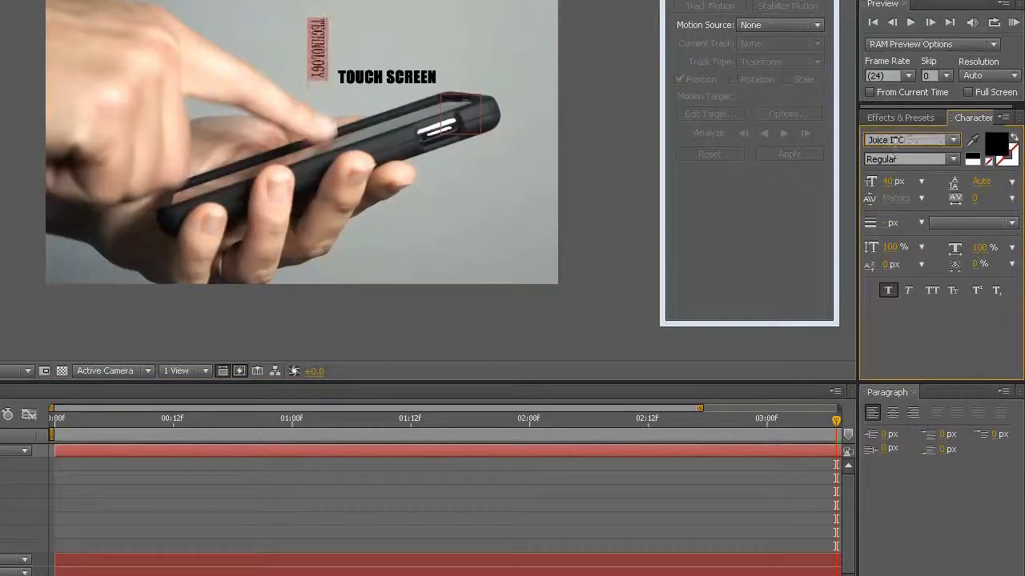
{"action": "key", "text": "Down"}
{"action": "key", "text": "Down"}
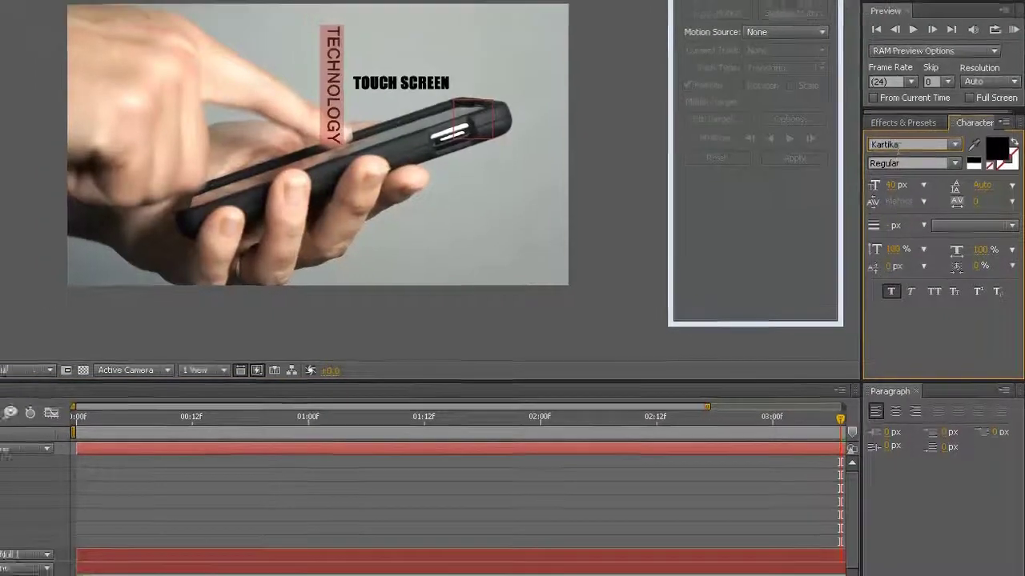
{"action": "left_click", "coordinate": [997, 150]}
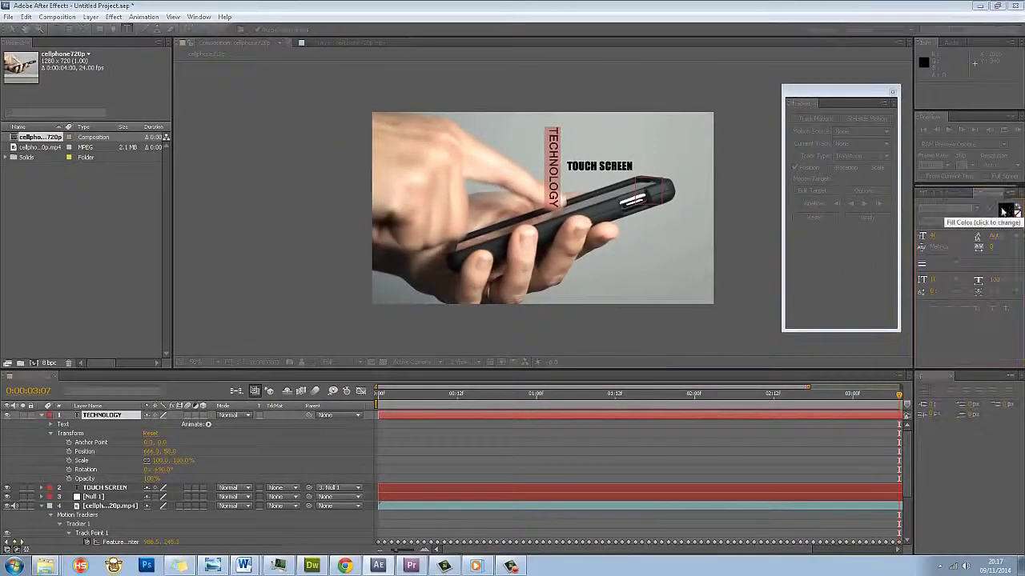
{"action": "left_click", "coordinate": [1012, 214]}
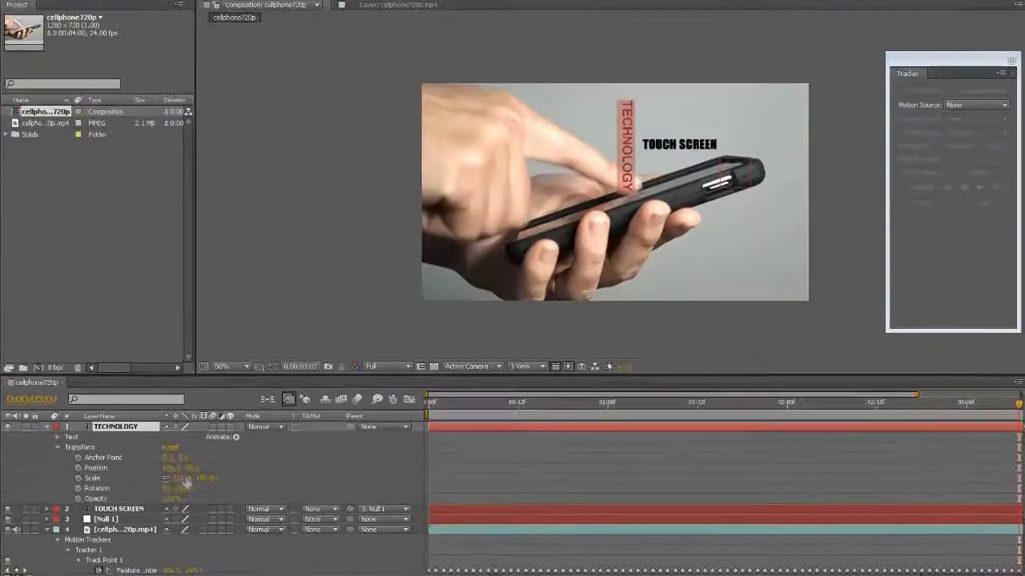
- Scale TECHNOLOGY to 57% and move it to the right of TOUCH SCREEN
{"action": "left_click_drag", "start_coordinate": [160, 460], "coordinate": [145, 461]}
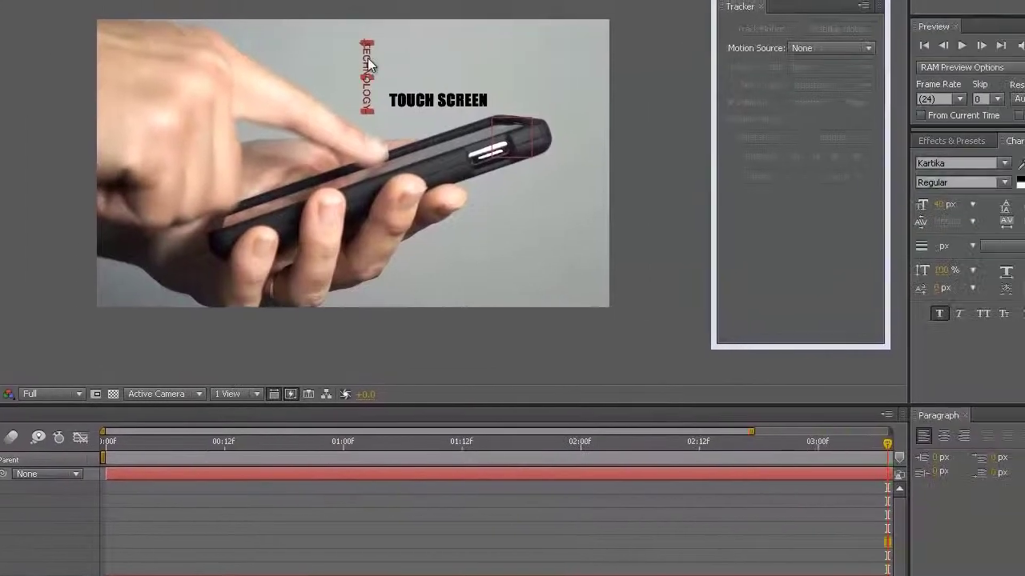
{"action": "left_click_drag", "start_coordinate": [369, 64], "coordinate": [496, 63]}
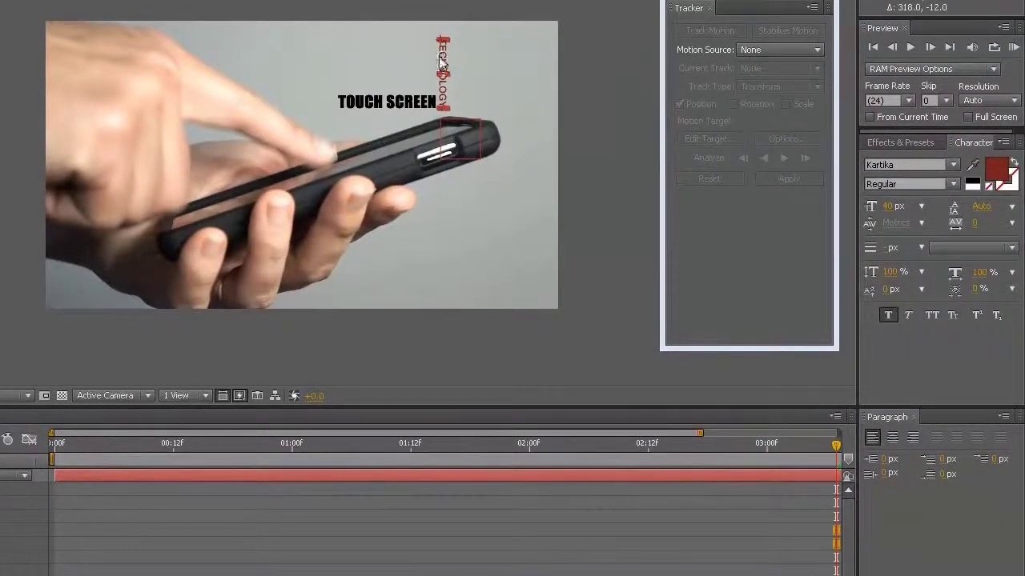
{"action": "left_click", "coordinate": [596, 61]}
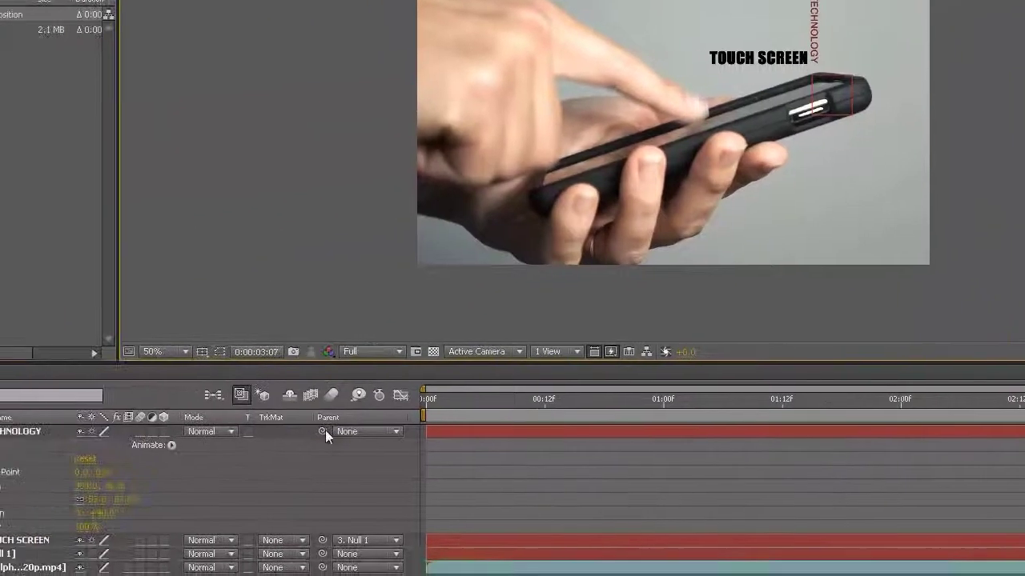
- Parent TECHNOLOGY to Null 1 and scrub through the shot to verify it follows
{"action": "left_click_drag", "start_coordinate": [323, 432], "coordinate": [4, 554]}
{"action": "left_click_drag", "start_coordinate": [487, 396], "coordinate": [714, 423]}
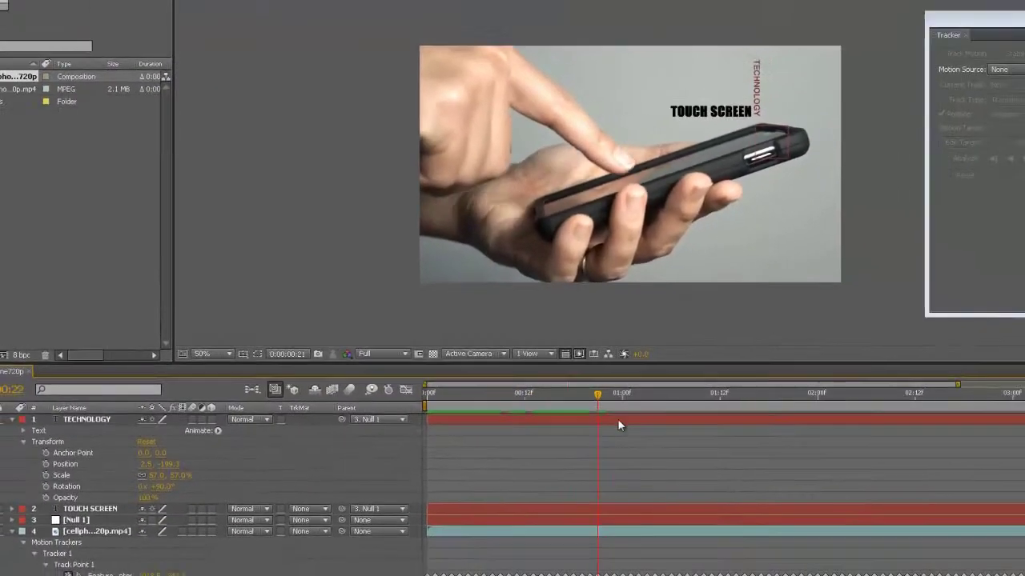
{"action": "left_click_drag", "start_coordinate": [617, 424], "coordinate": [976, 451]}
- Play, stop and replay the composition to confirm both titles follow the phone
{"action": "key", "text": "space"}
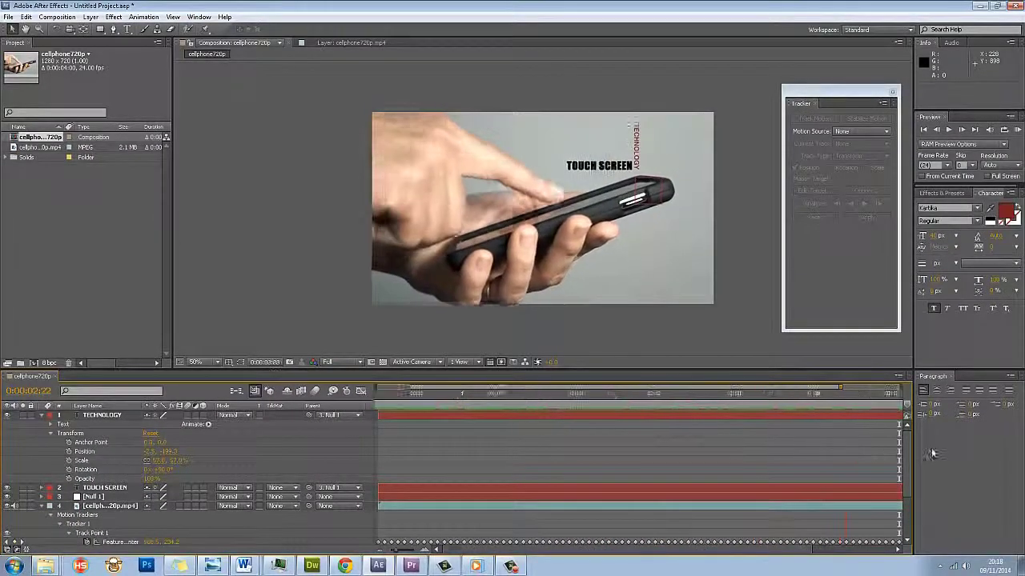
{"action": "key", "text": "space"}
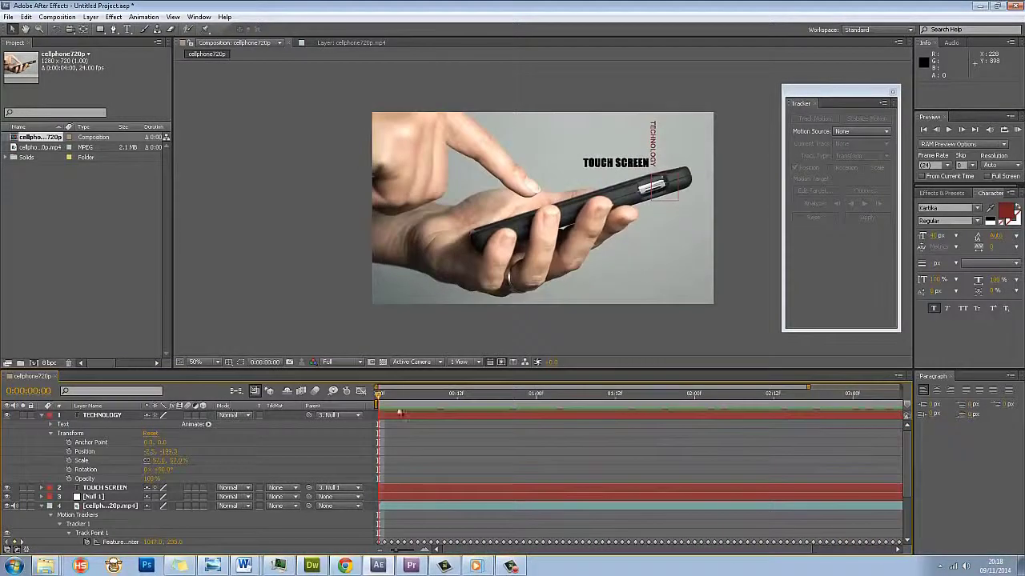
{"action": "key", "text": "space"}
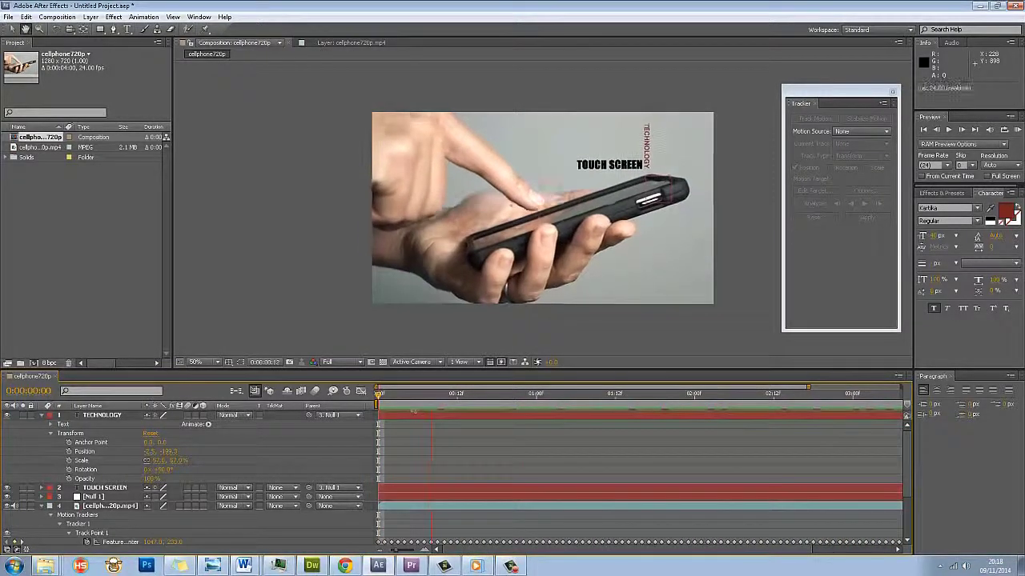